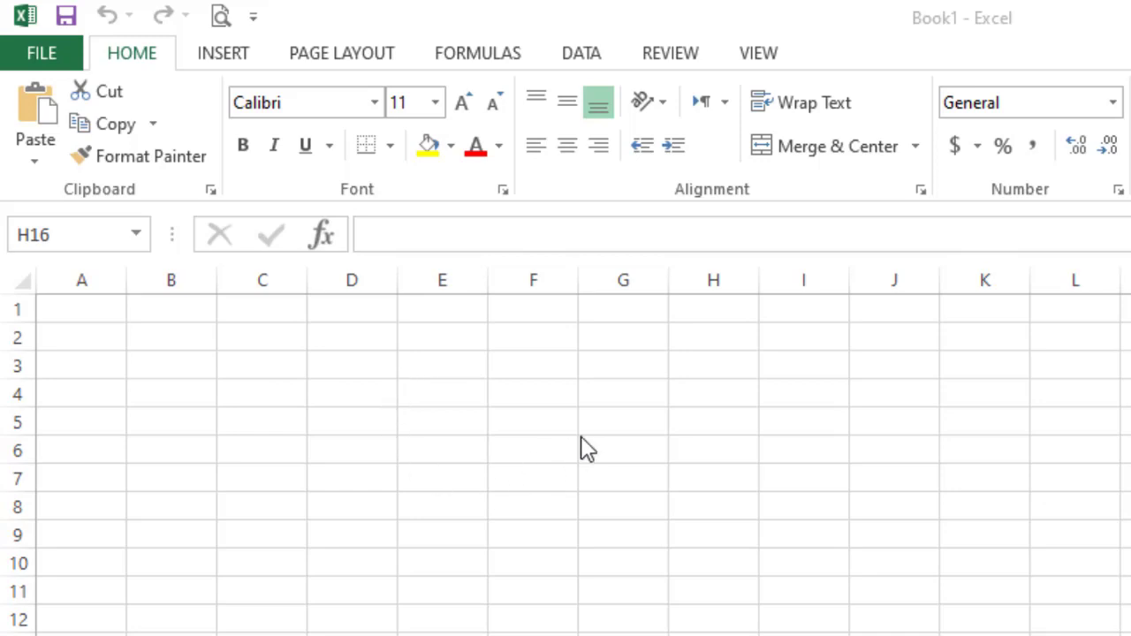
- Enter the titles DAFTAR NILAI in A1 and SD GENERASI AZKIA in A2
click(177, 391)
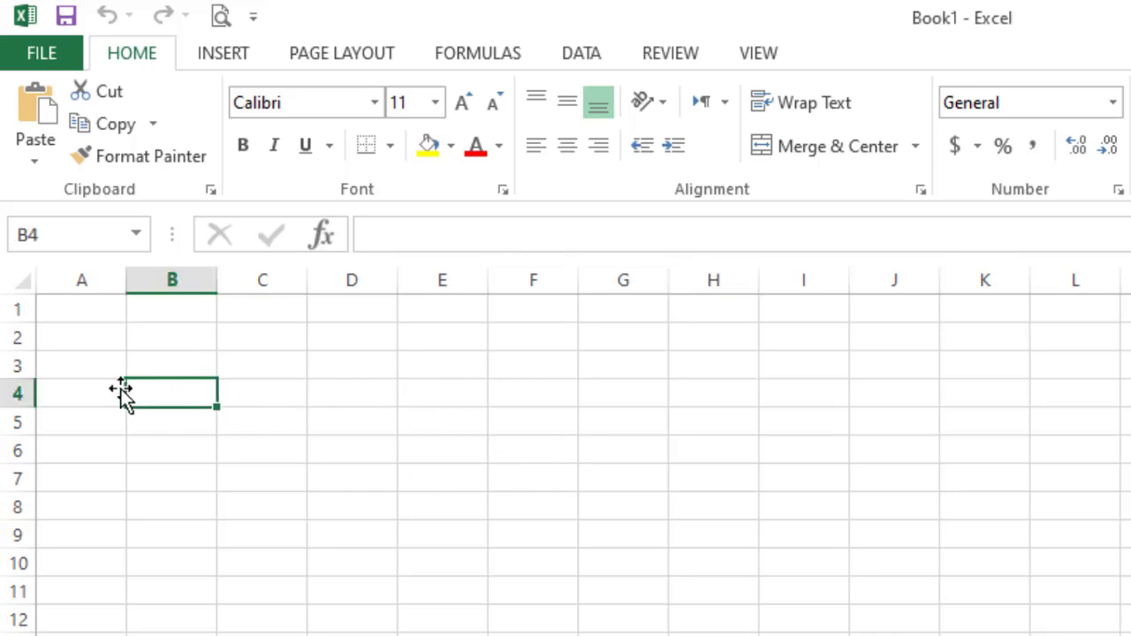
click(472, 394)
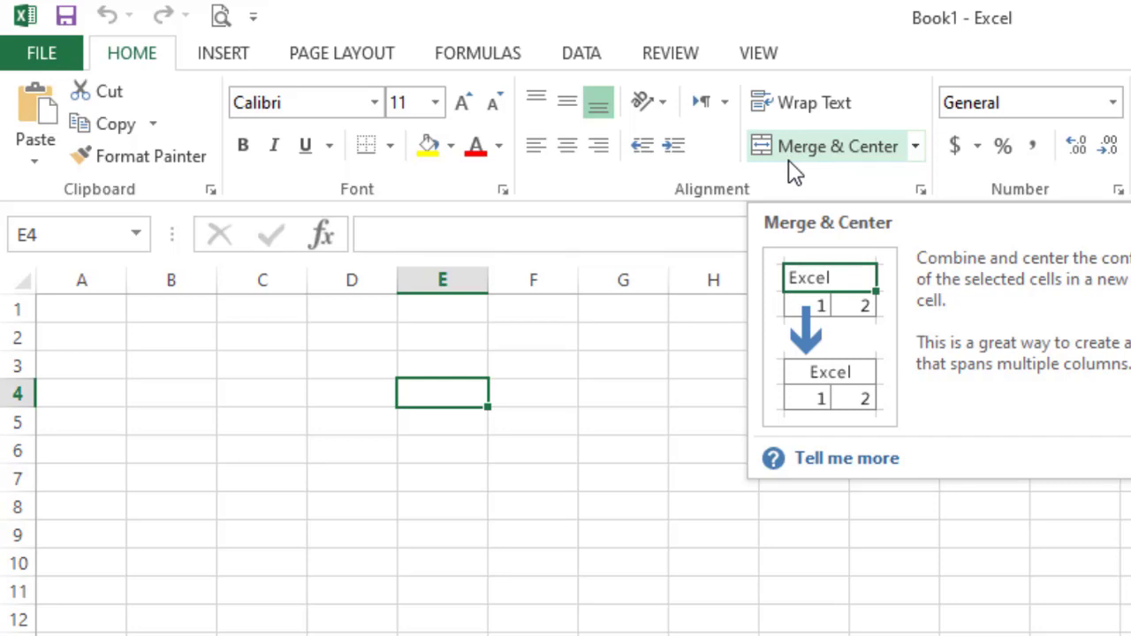
click(346, 436)
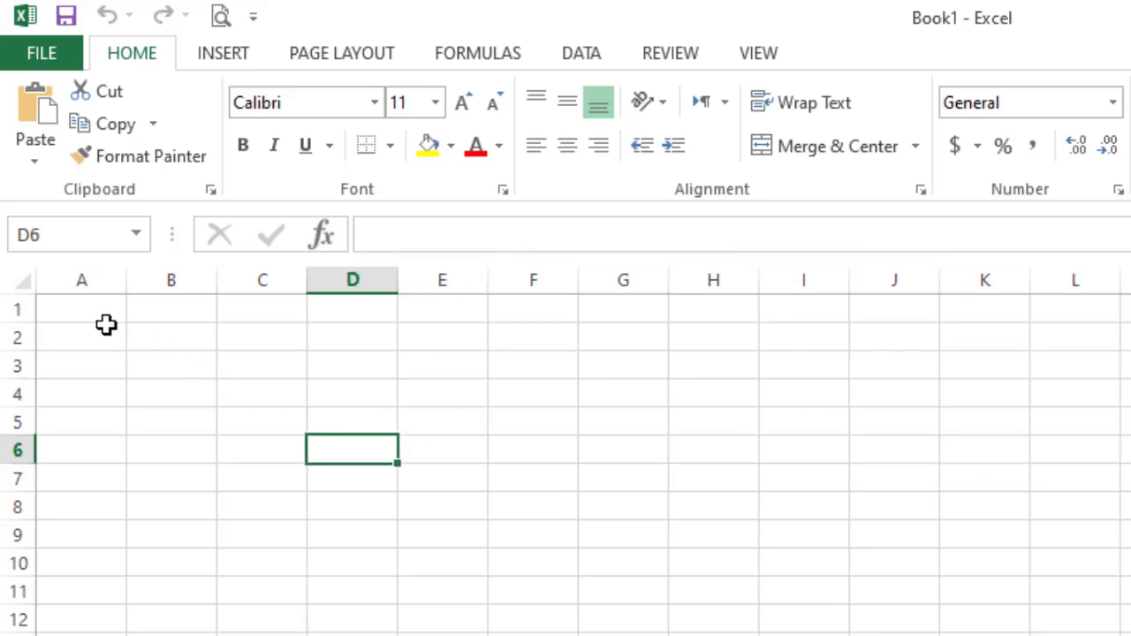
click(73, 312)
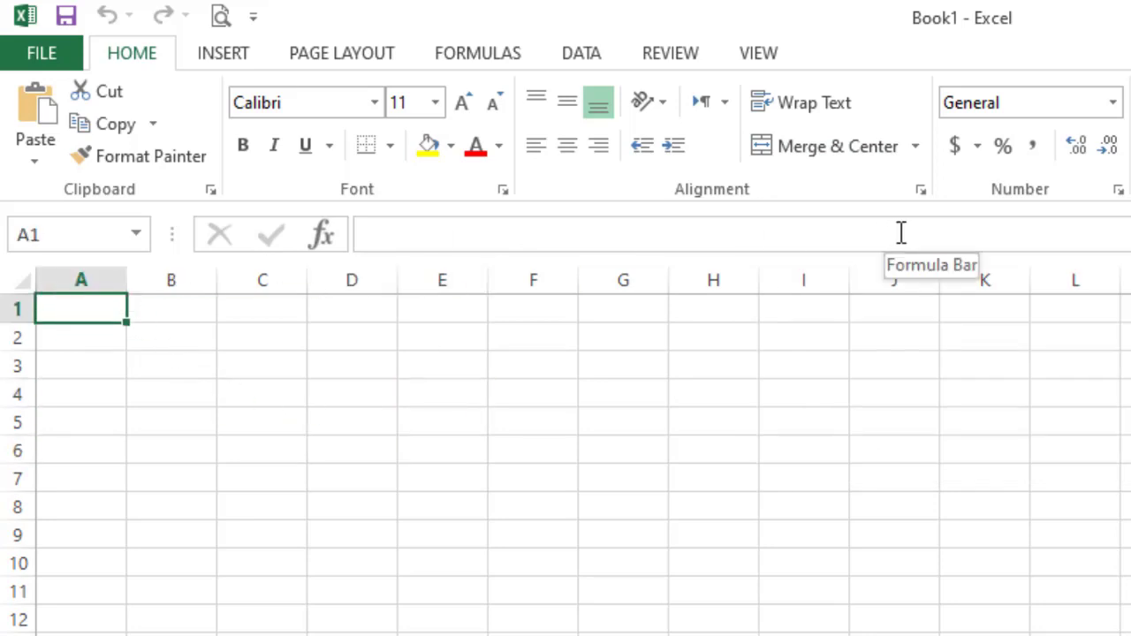
text(DAFTA)
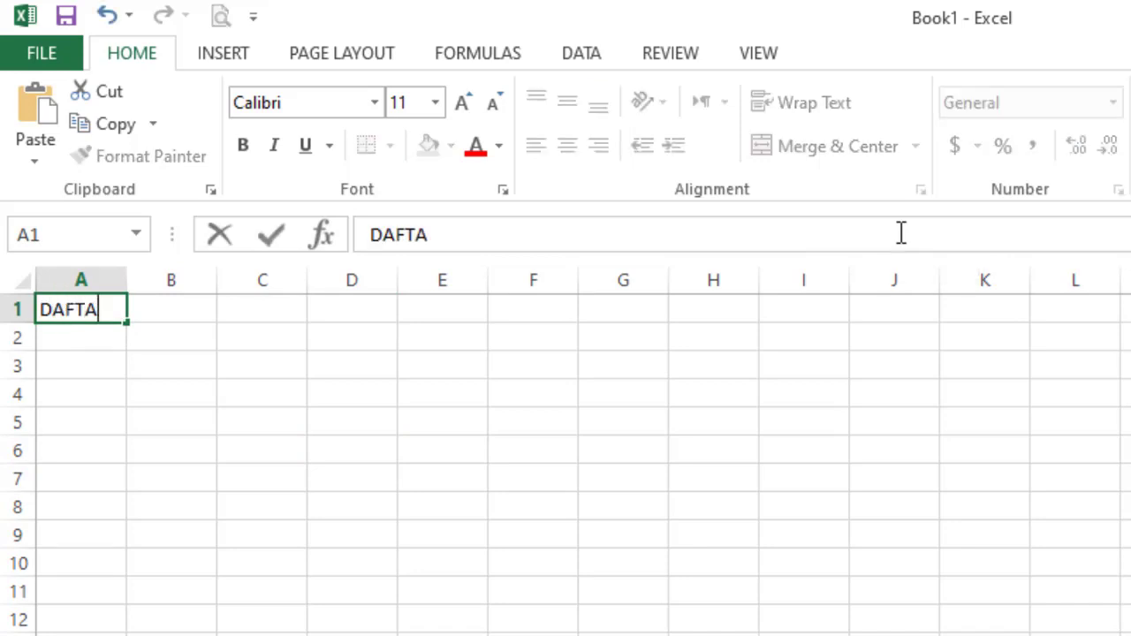
text(R NILAI)
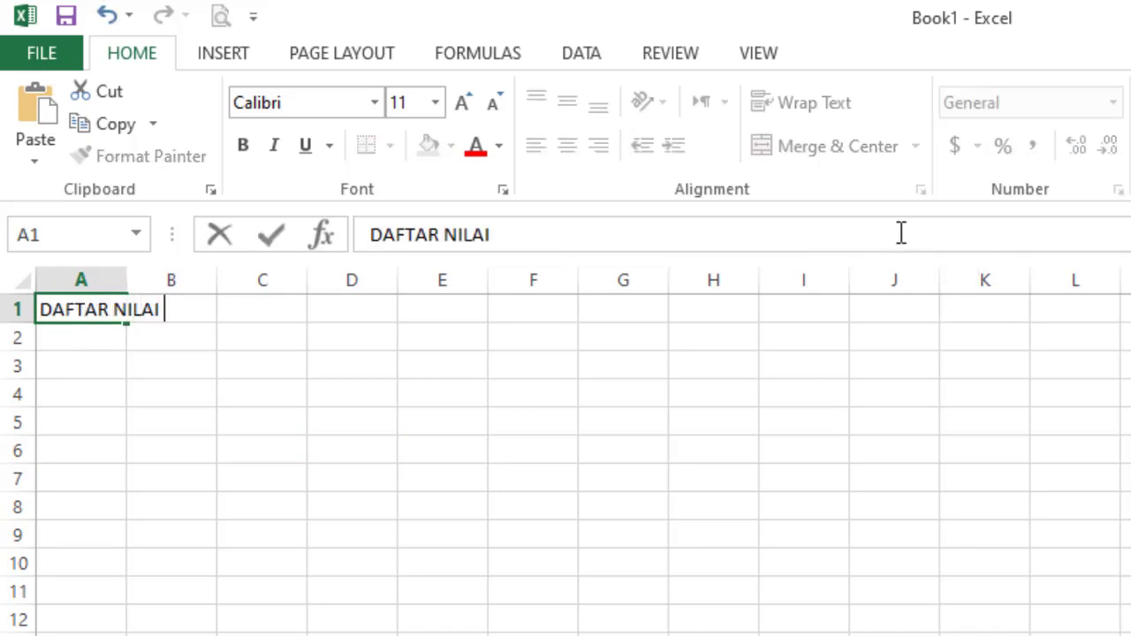
key(Return)
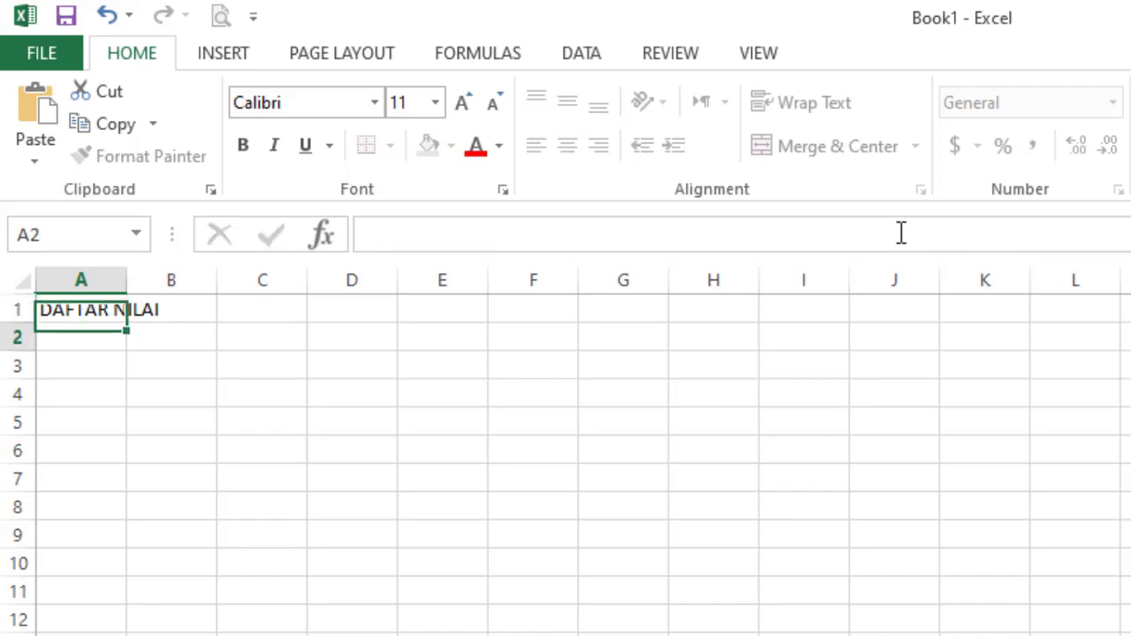
text(SD )
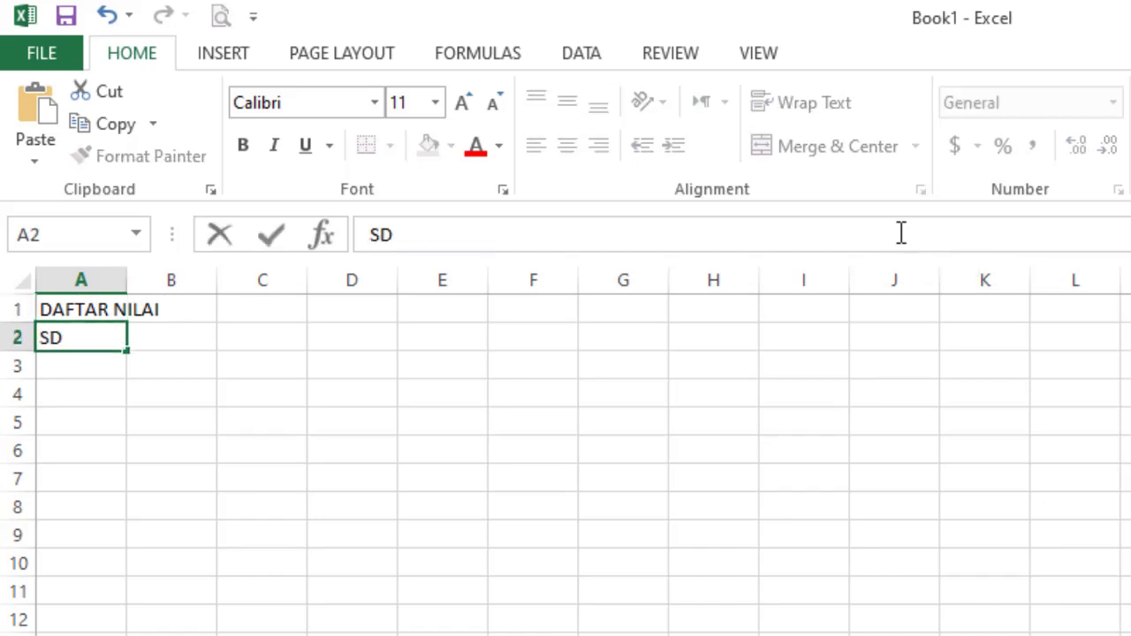
text(GENERAS)
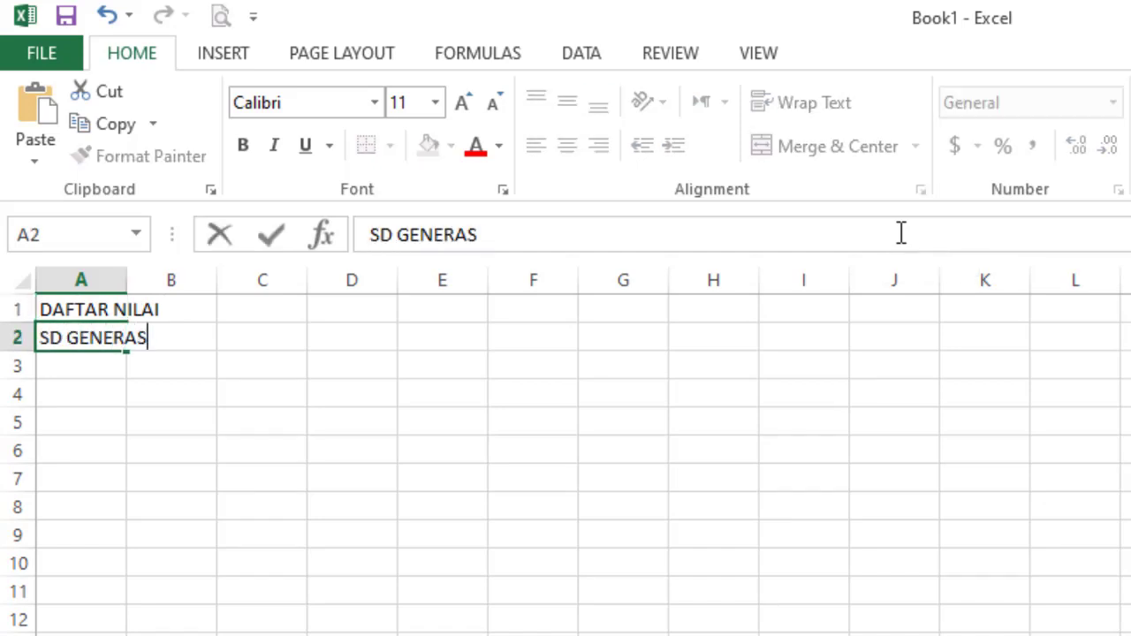
text(I AZKIA)
key(Return)
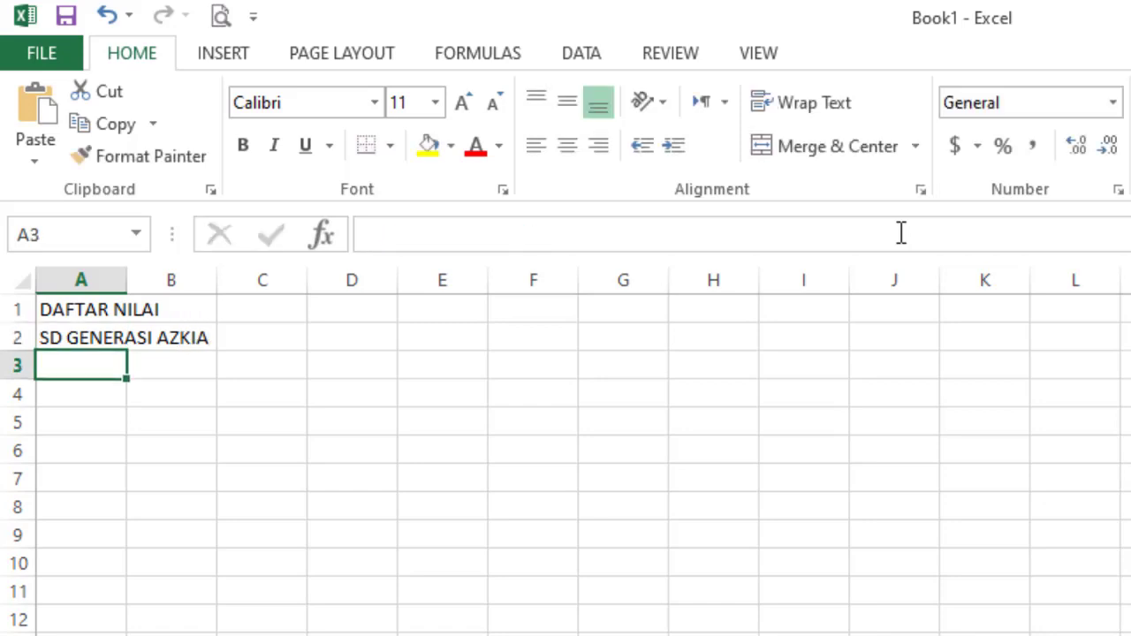
key(Return)
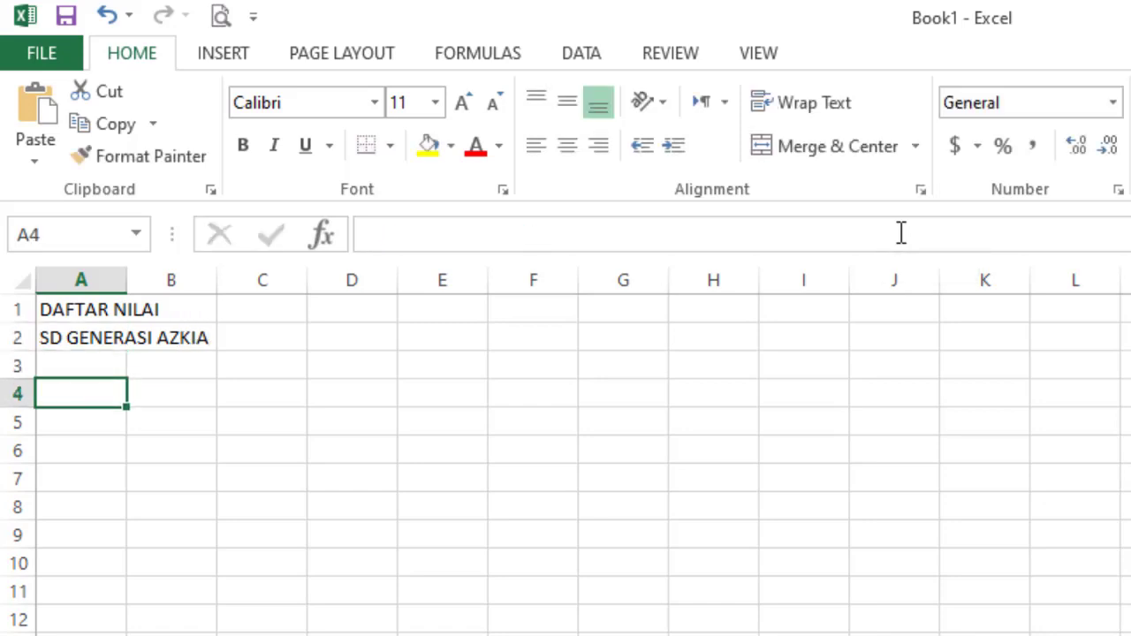
- Enter headers NO, NAMA SISWA, NILAI in row 4 and UTS, UAS in C5:D5
text(NOMO)
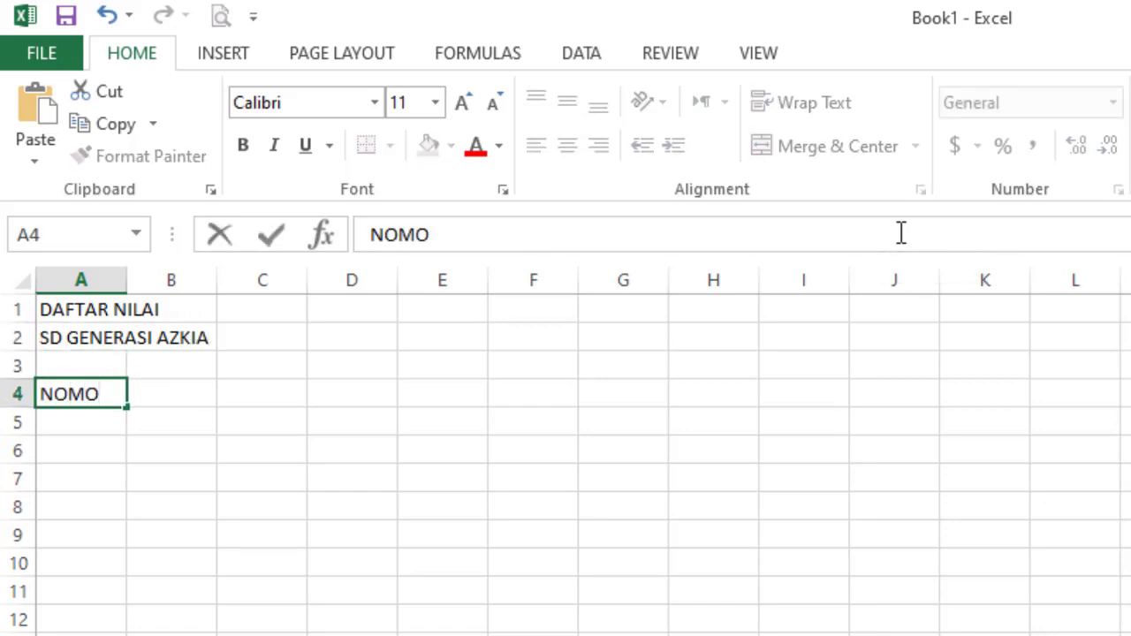
key(BackSpace)
key(BackSpace)
key(Tab)
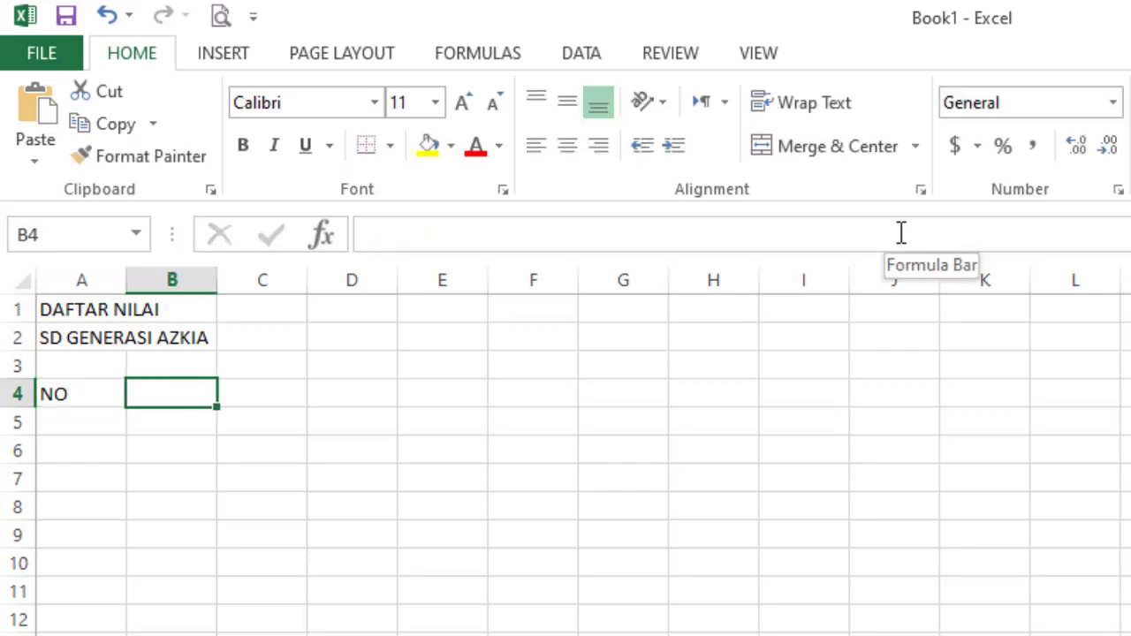
text(NAMA SISWA)
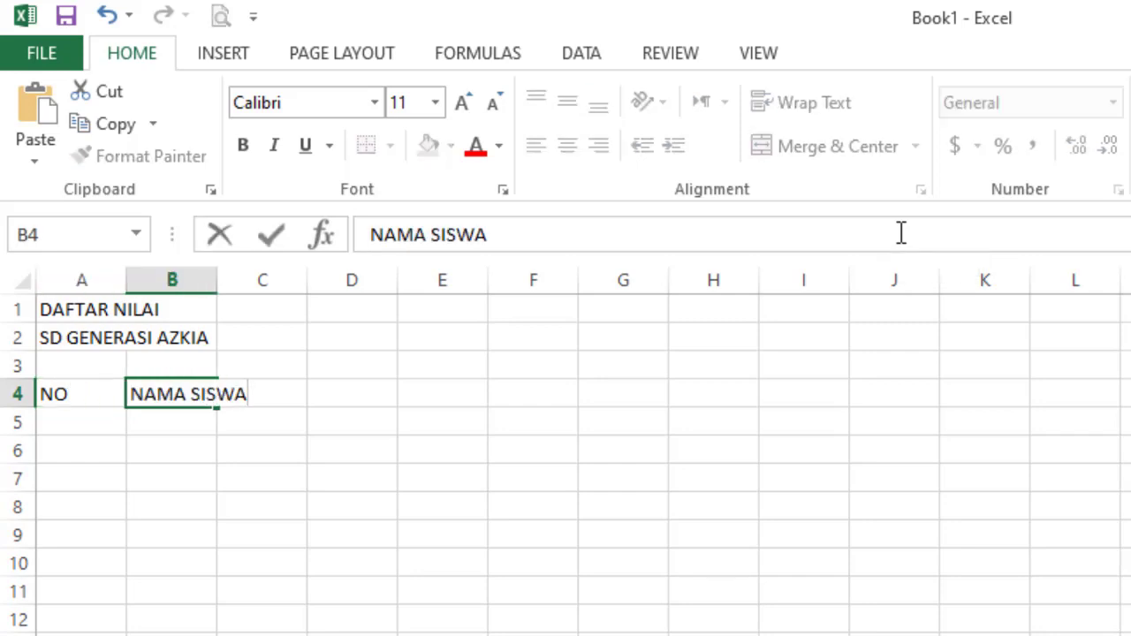
key(Tab)
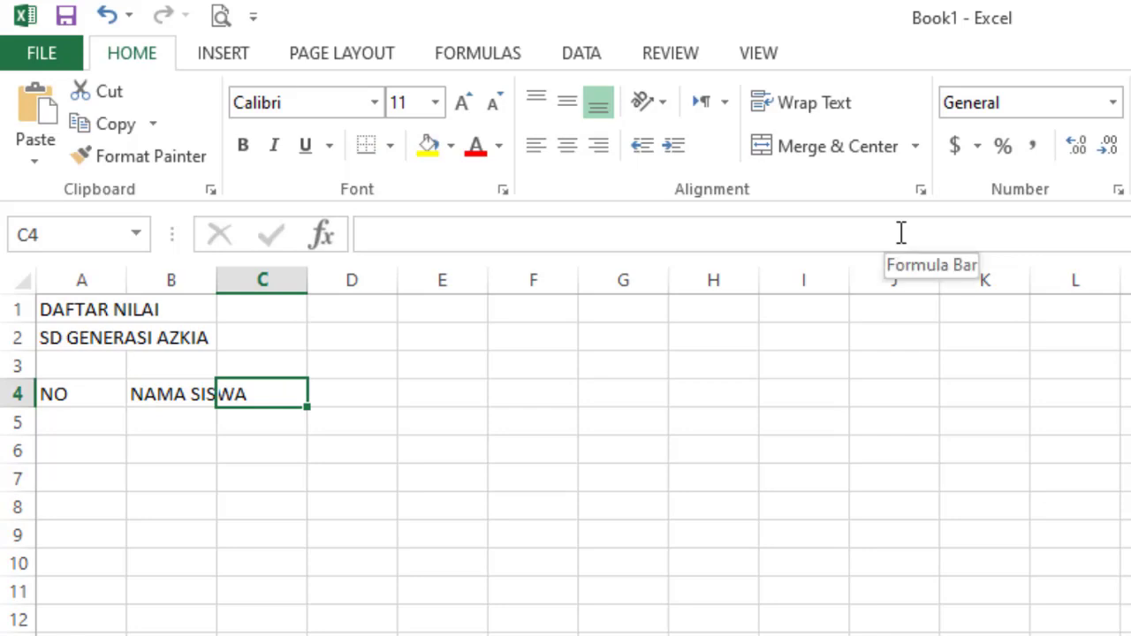
text(NILAI)
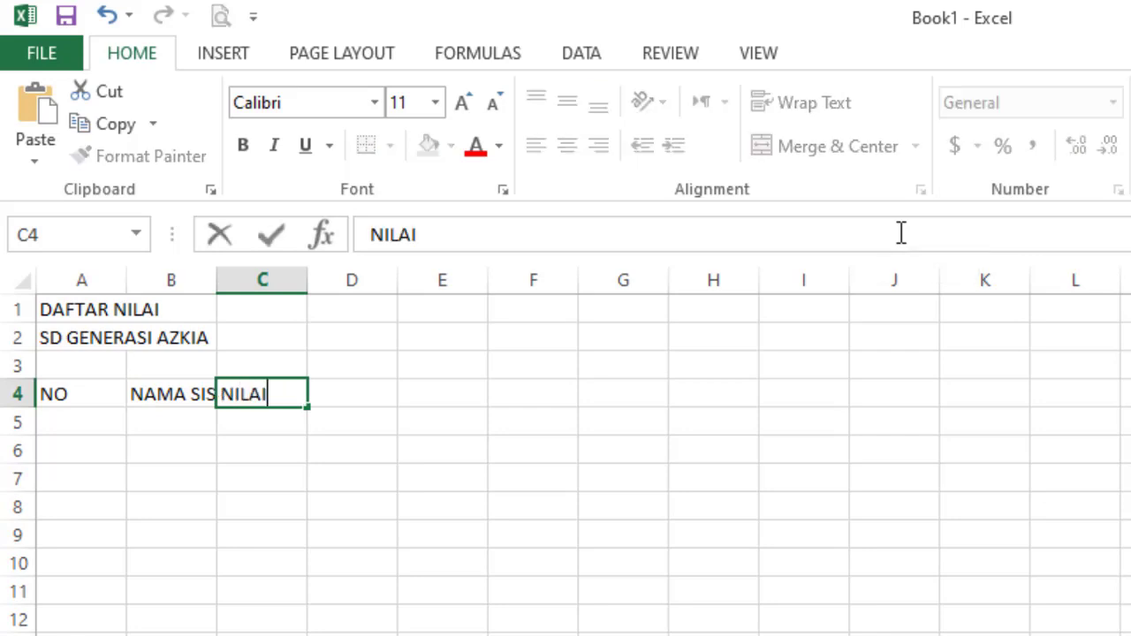
key(Down)
text(UTS)
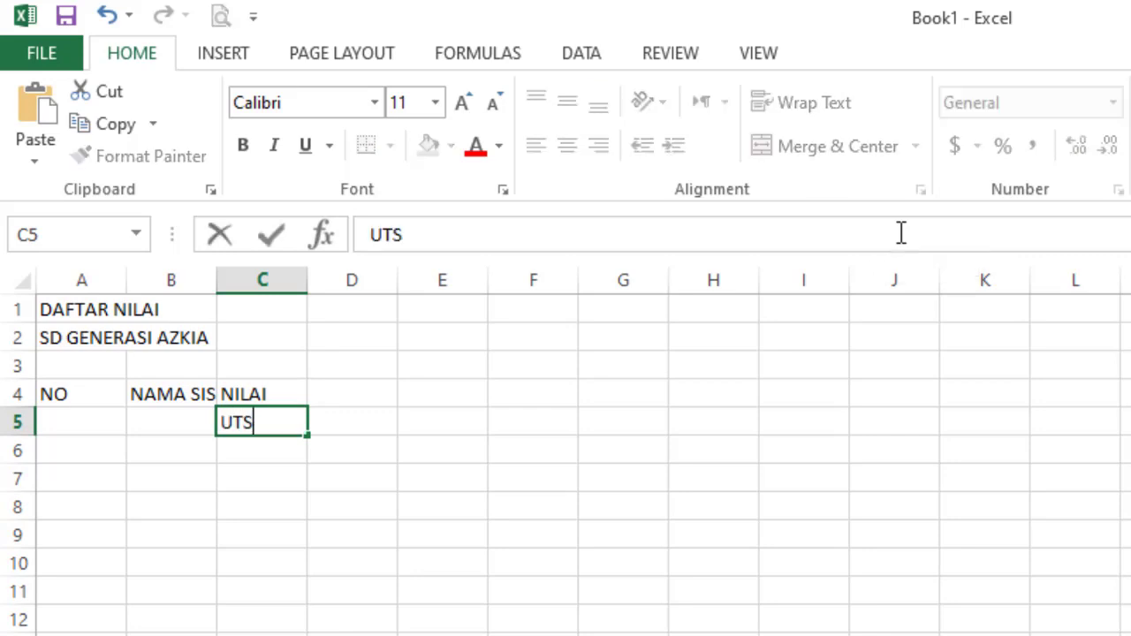
key(Tab)
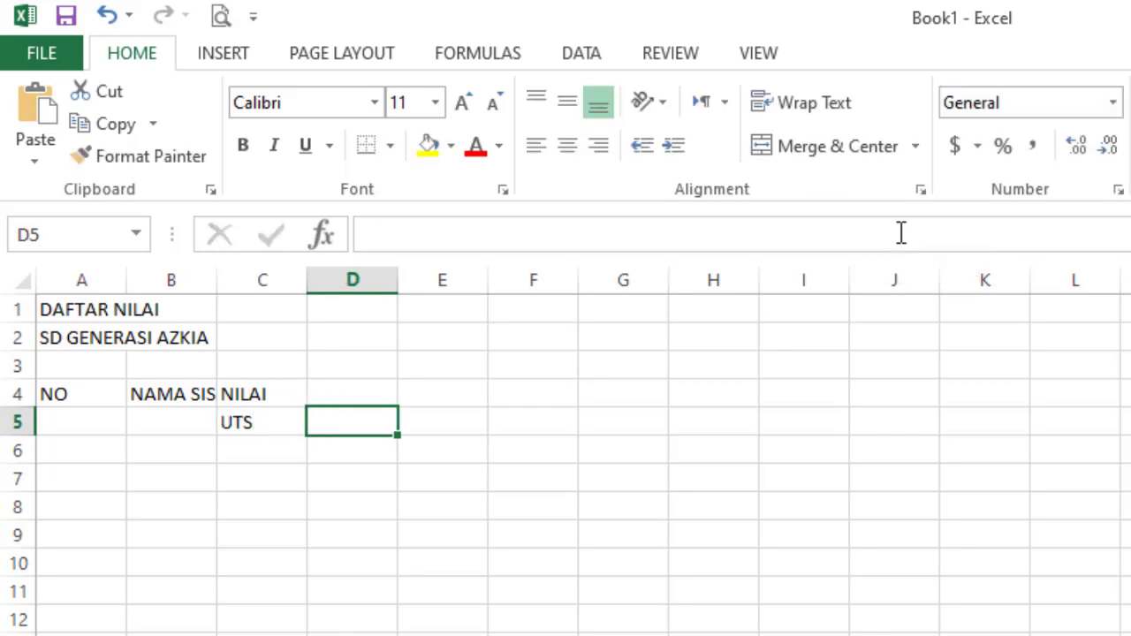
text(UAS)
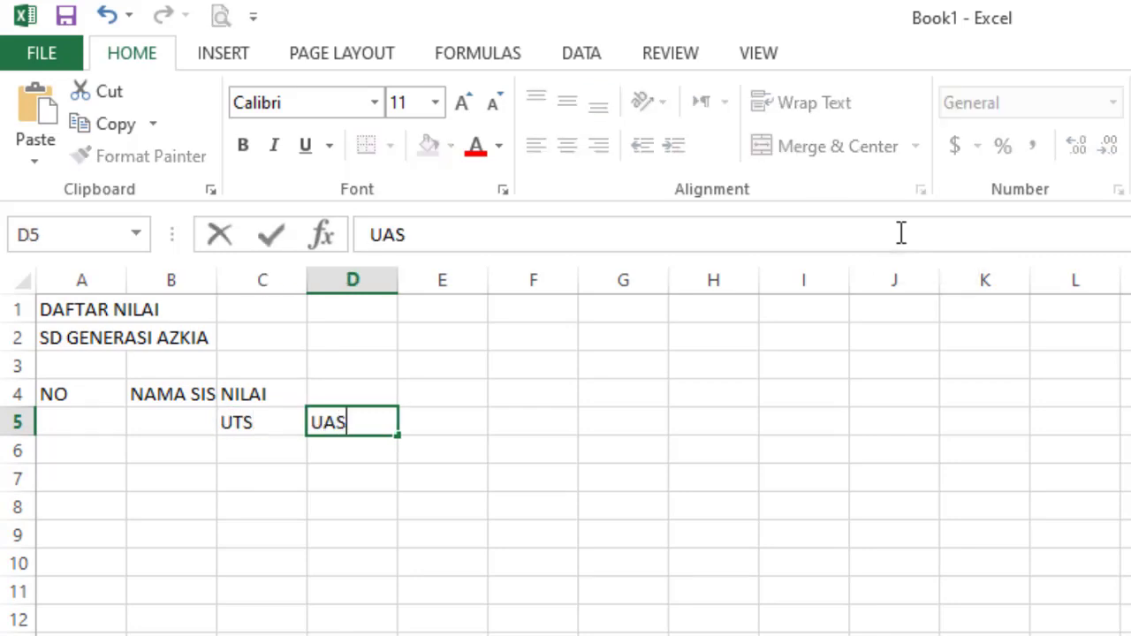
key(Return)
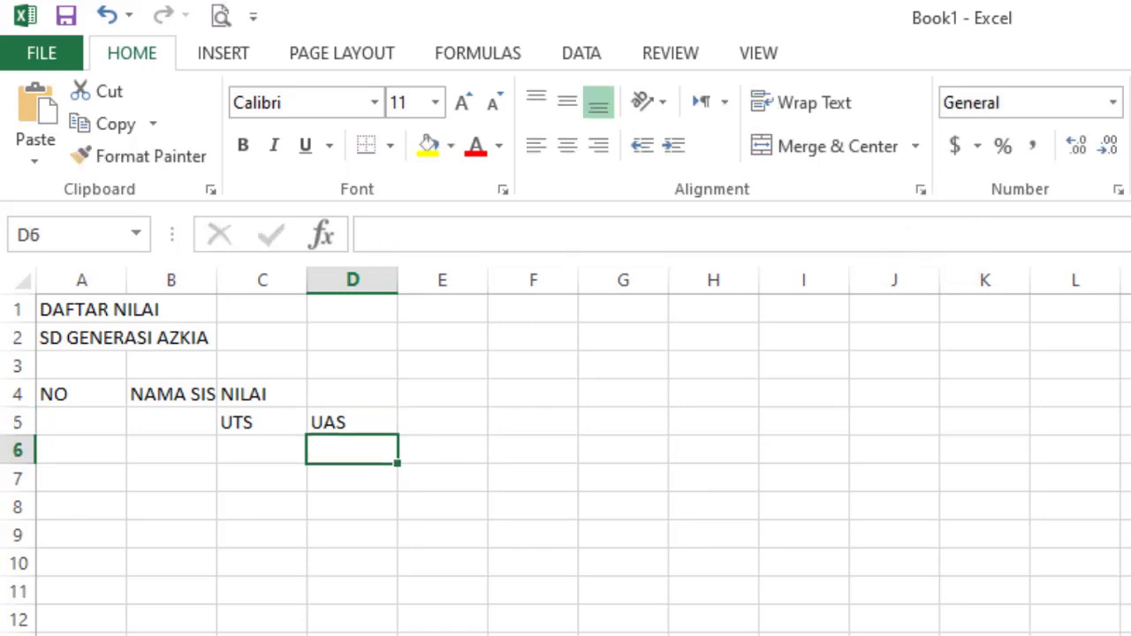
click(88, 441)
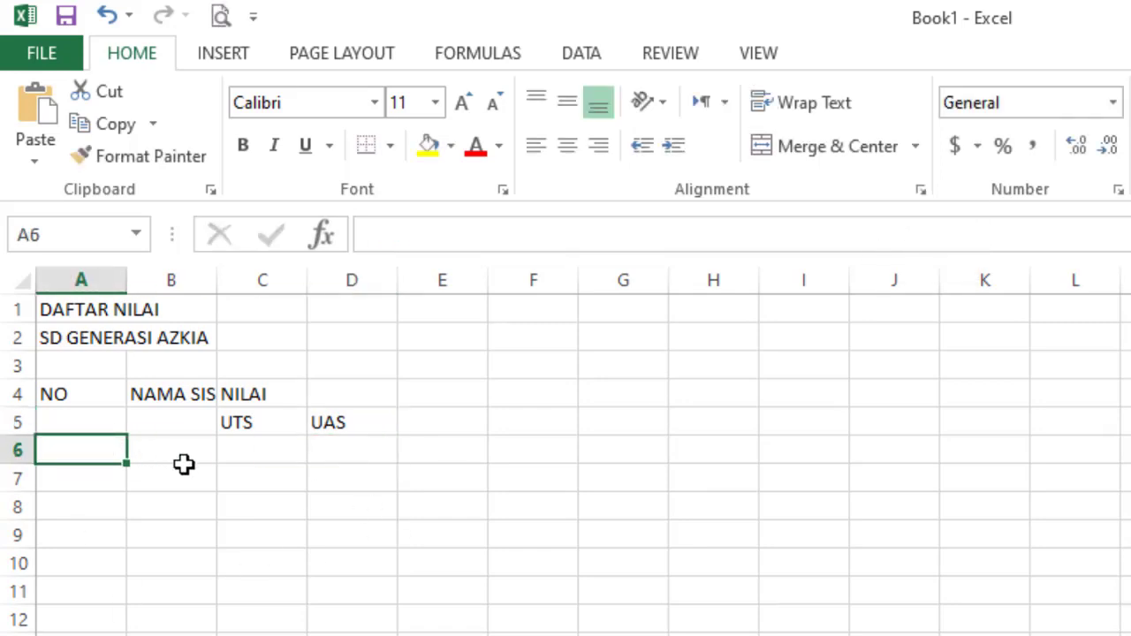
- Type 1 in A6 and fill the series down to 4 in A9
text(1)
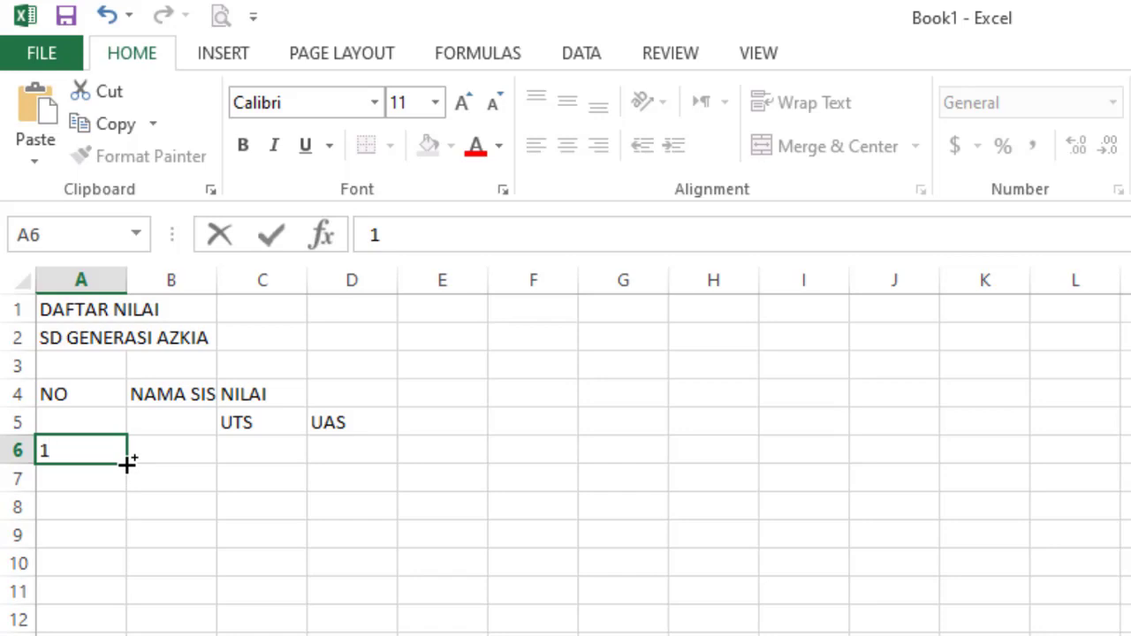
click(127, 463)
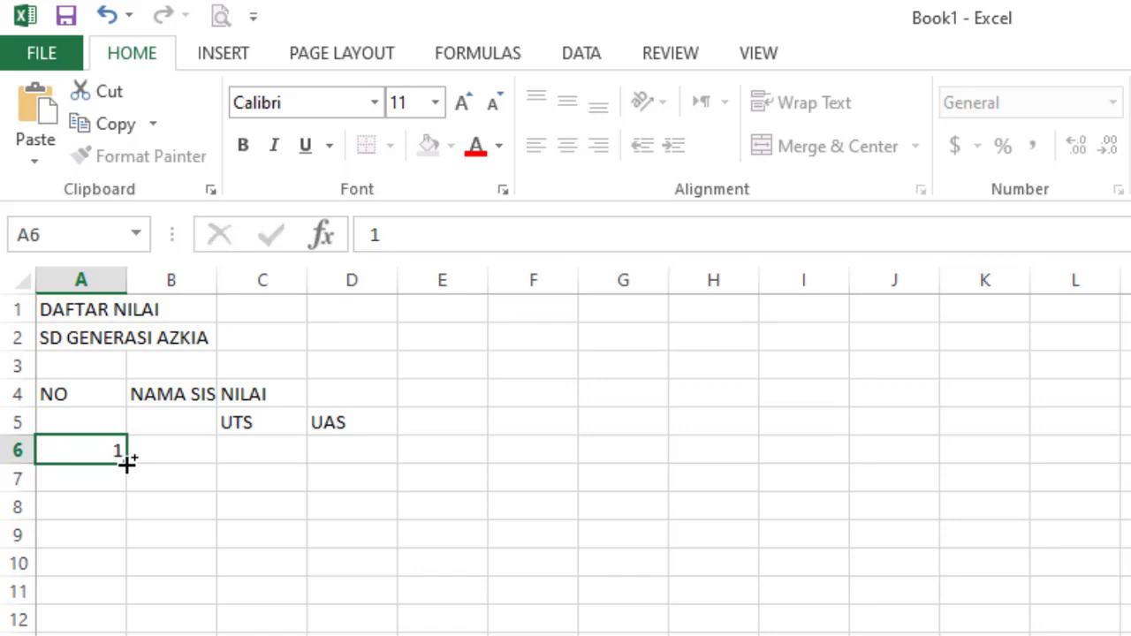
drag(126, 464, 116, 541)
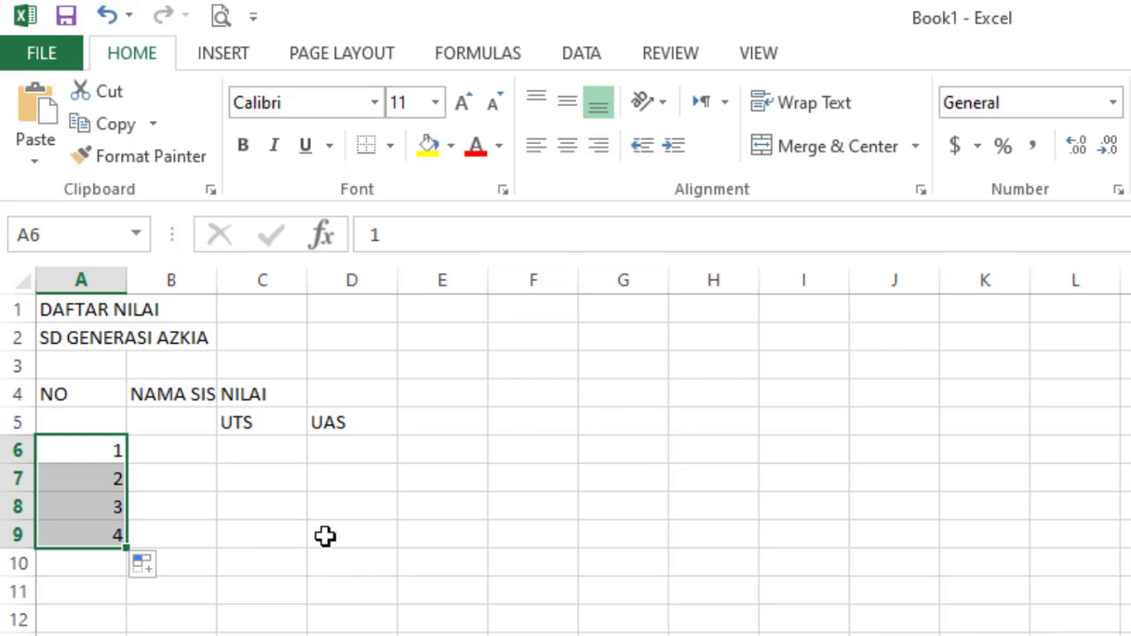
click(192, 460)
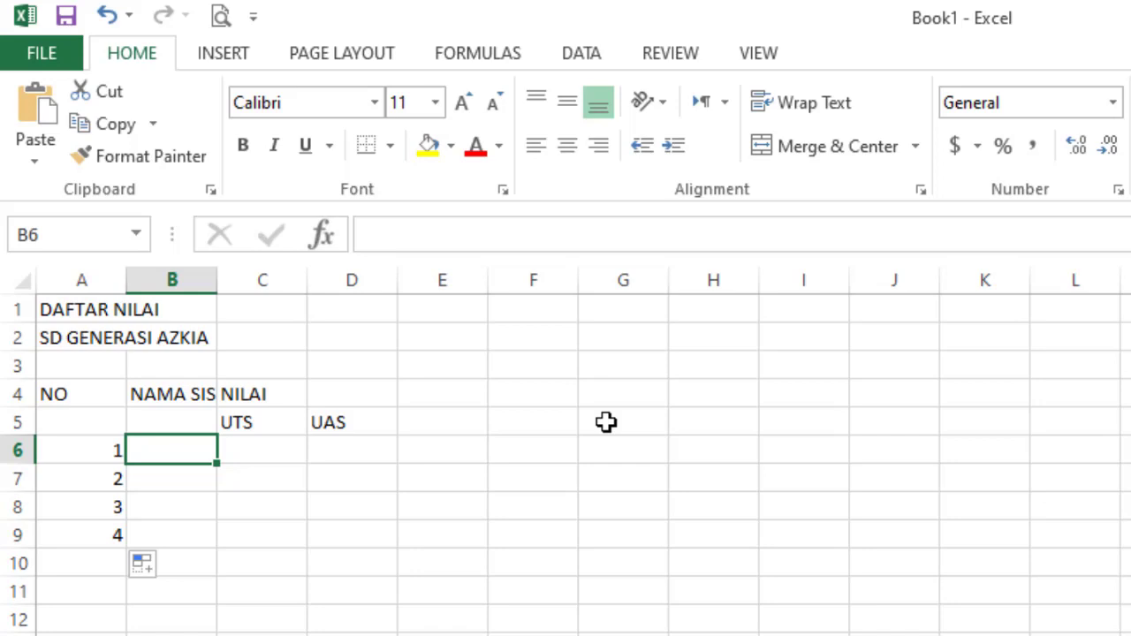
- Enter the first student's name in B6, correcting the typos
text(udin)
key(BackSpace)
key(BackSpace)
key(BackSpace)
key(BackSpace)
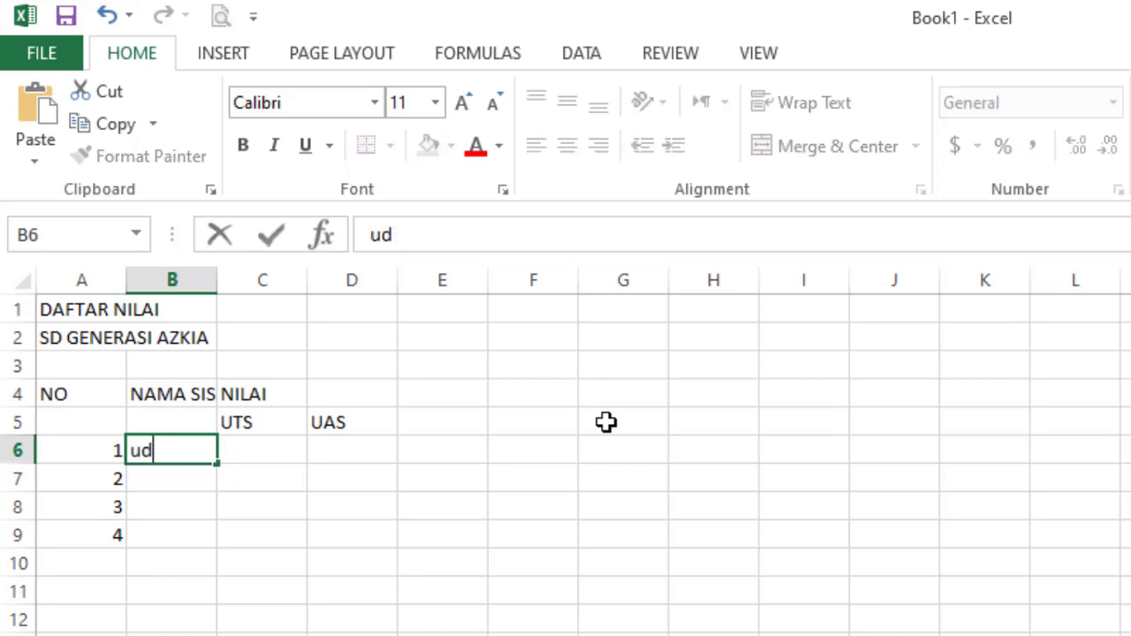
text(UDIN)
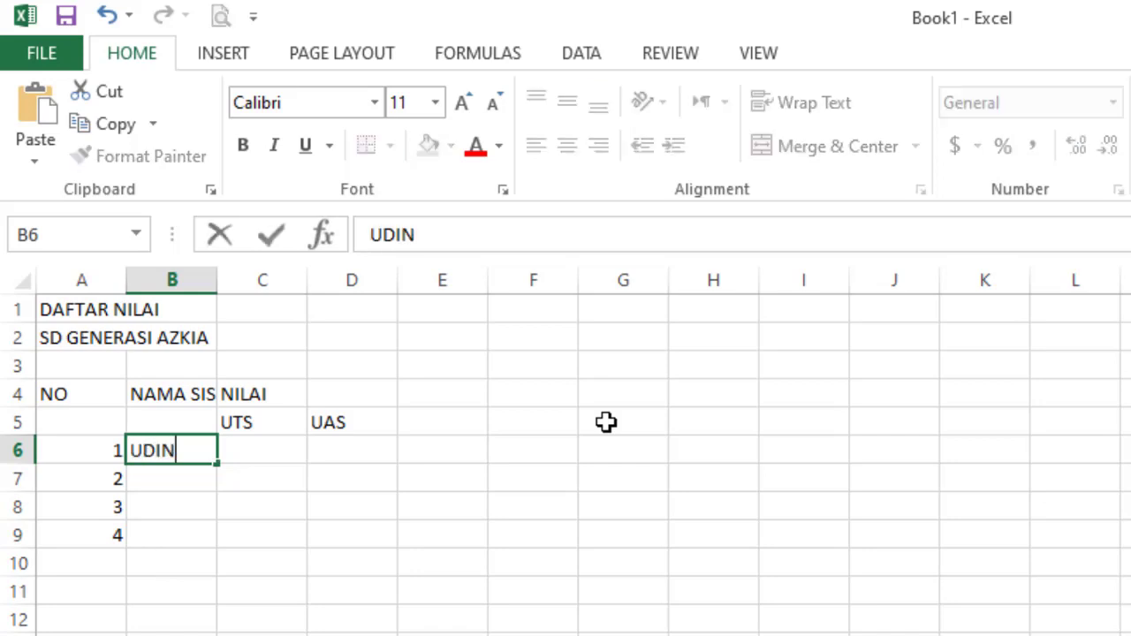
key(BackSpace)
key(BackSpace)
key(BackSpace)
key(BackSpace)
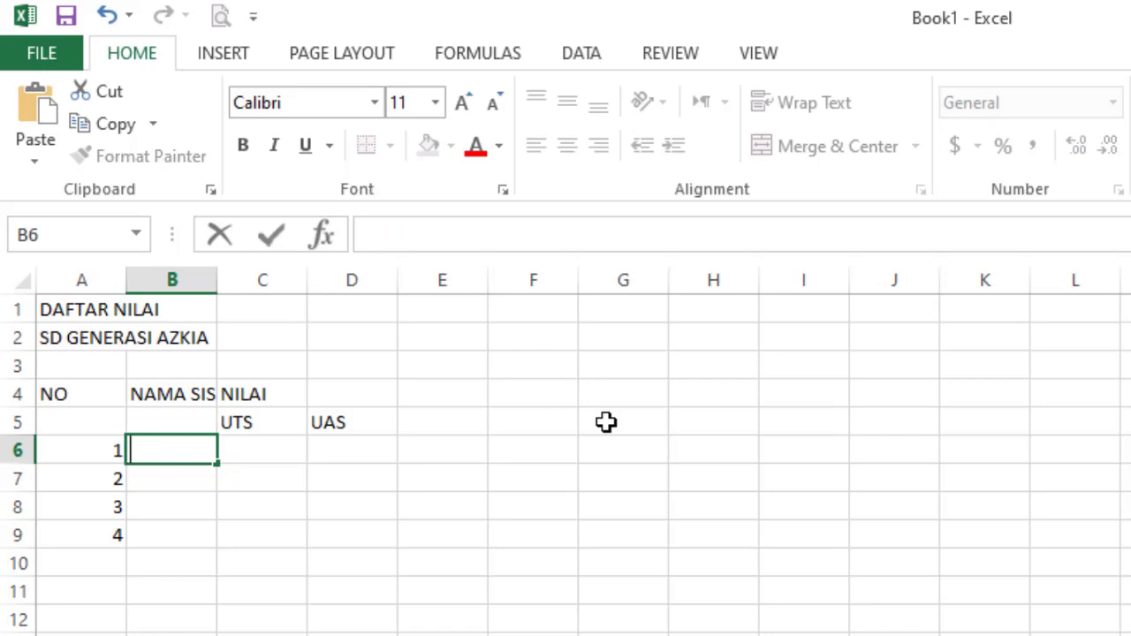
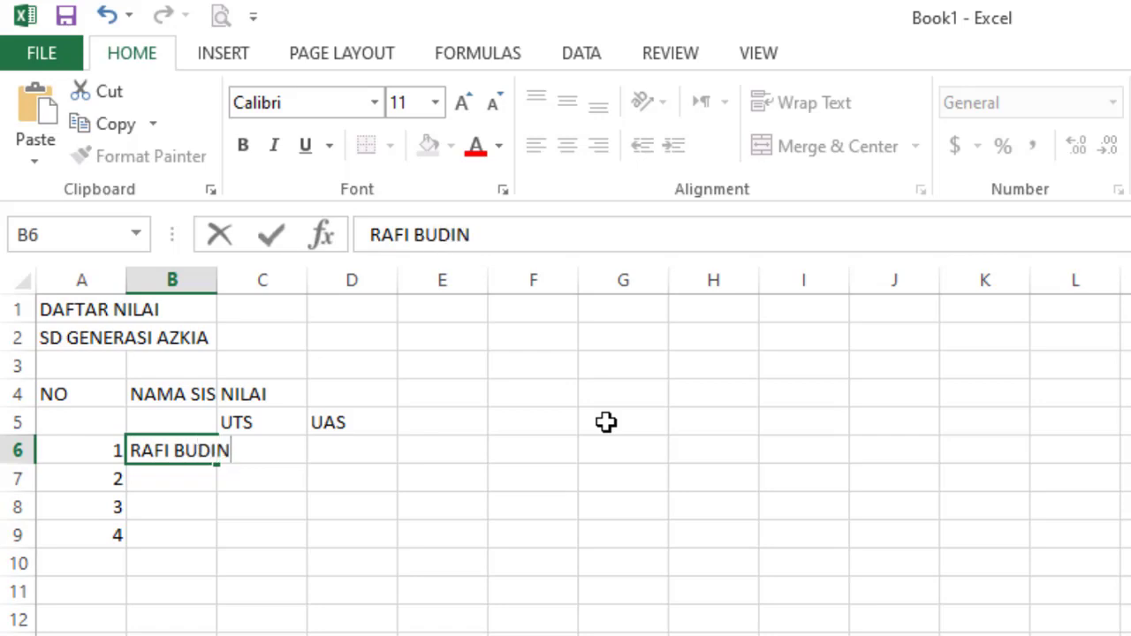
key(Return)
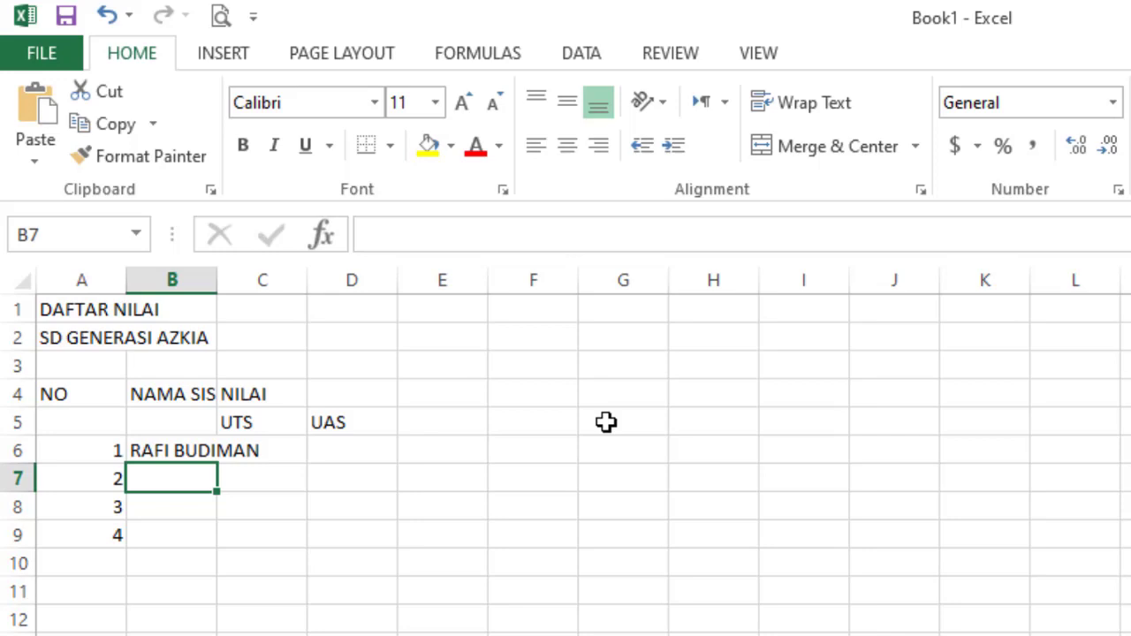
- Enter the second, third and fourth students' names in B7 through B9
text(NANDIRA)
key(Return)
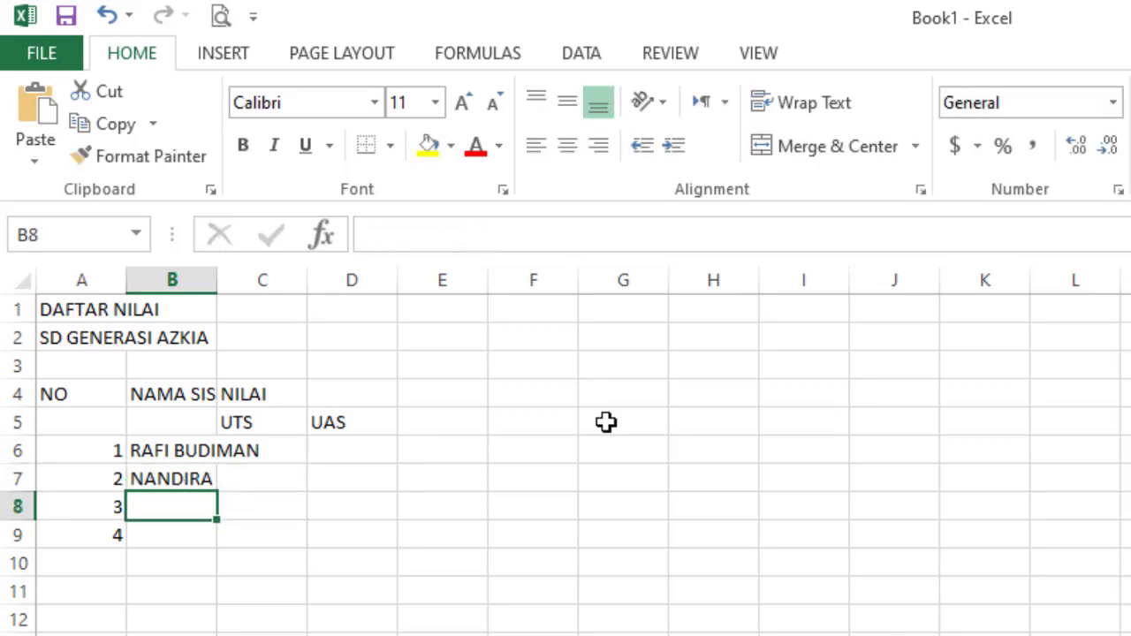
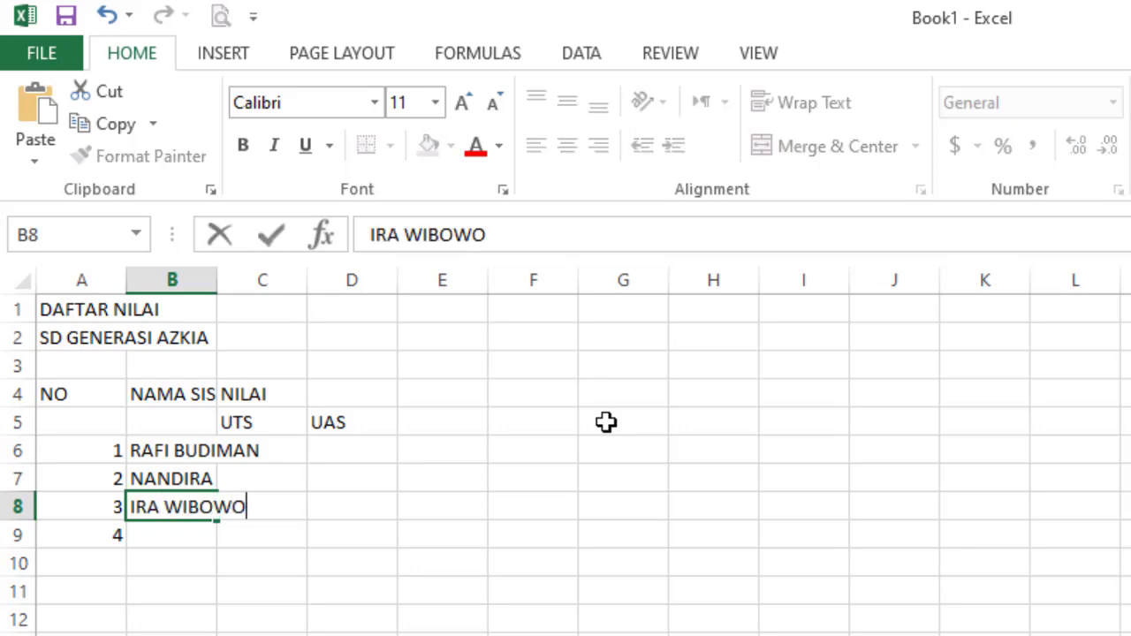
key(Return)
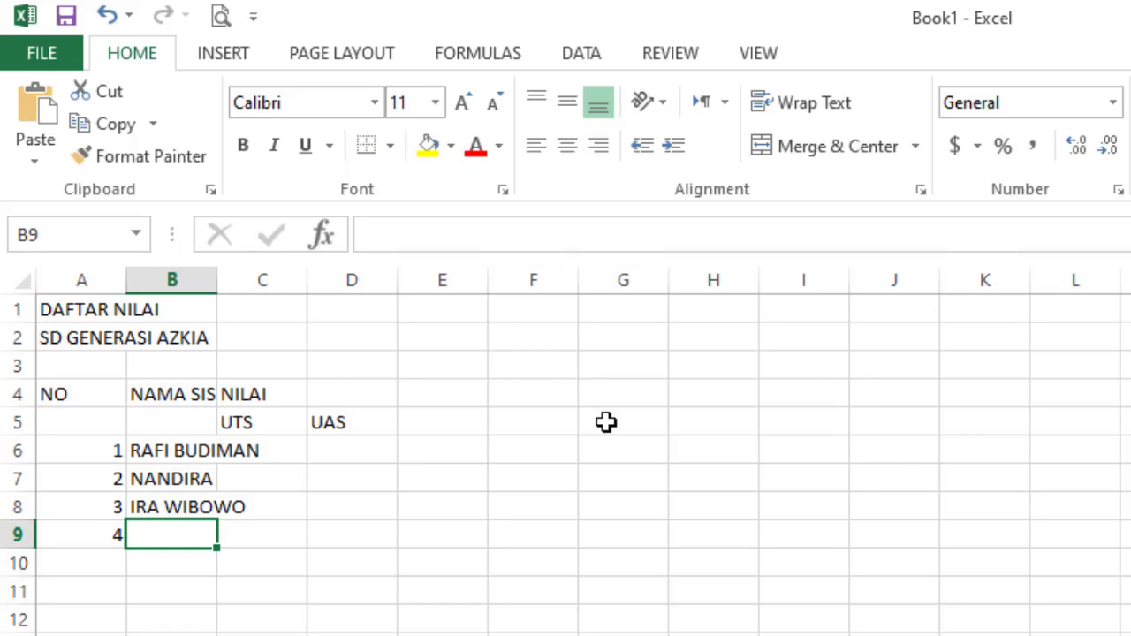
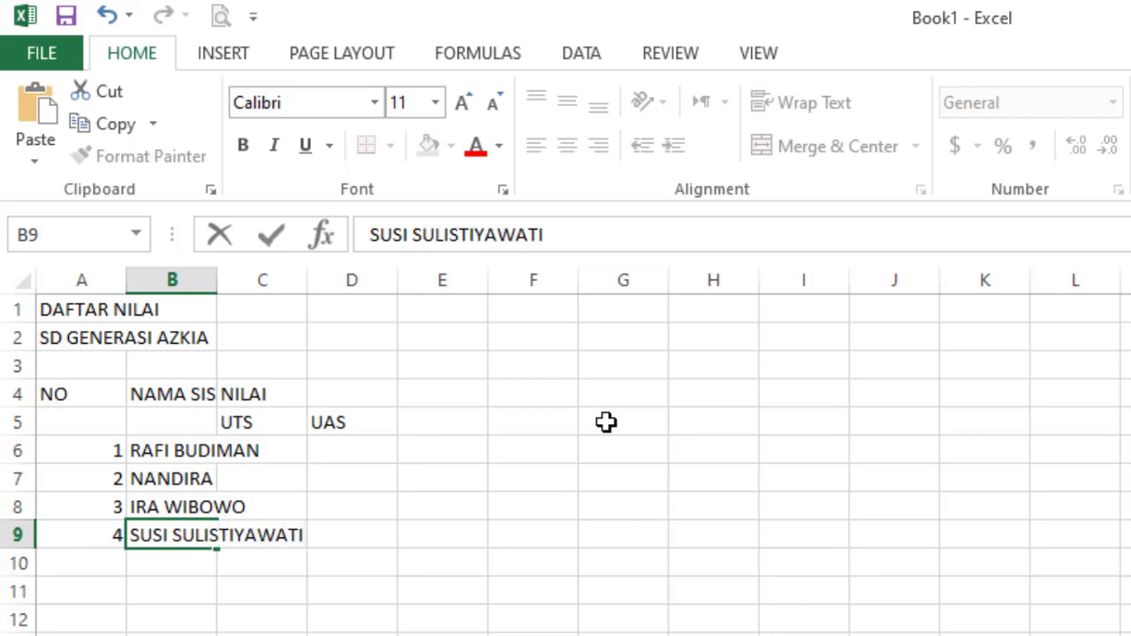
- Enter UTS scores 80, 85, 90, 85 in C6:C9
click(261, 453)
text(89)
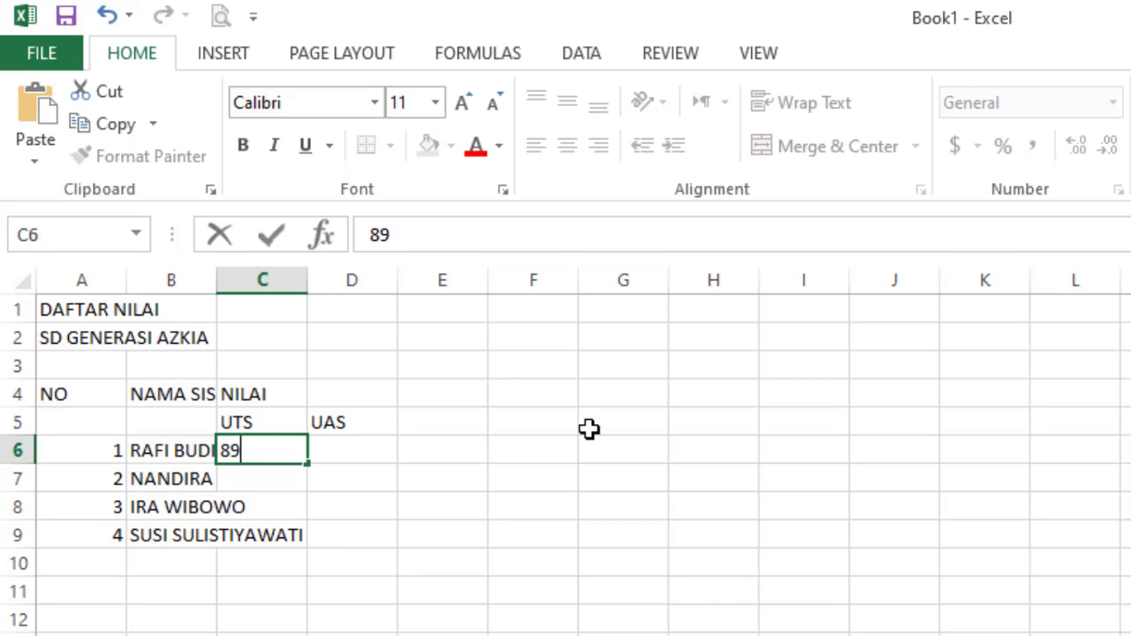
key(BackSpace)
text(0)
key(Return)
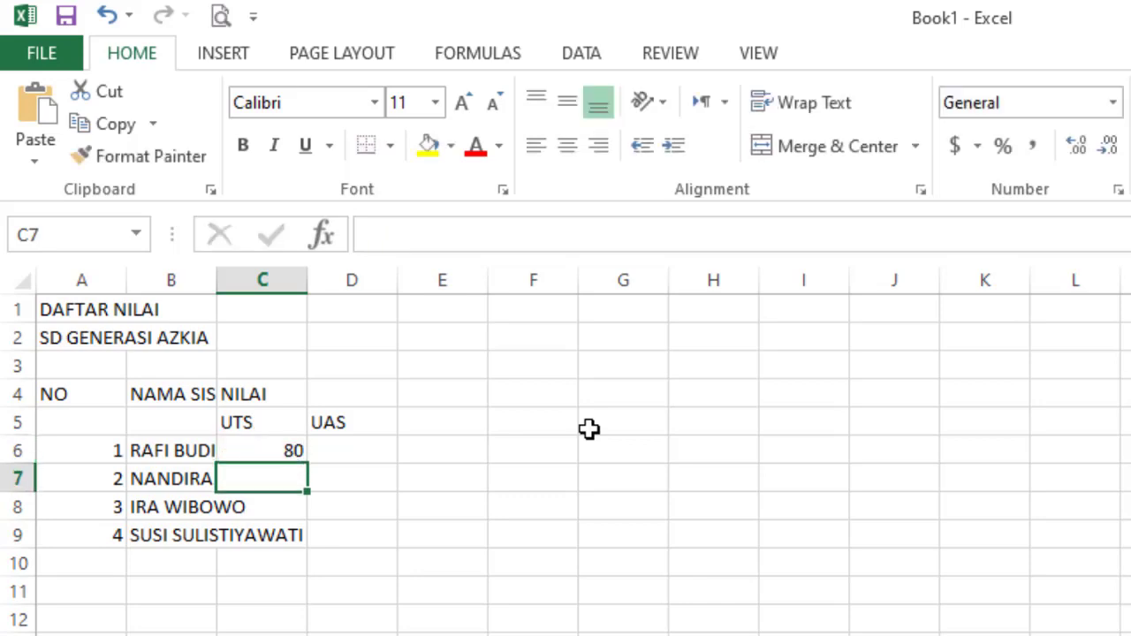
text(85)
key(Return)
text(90)
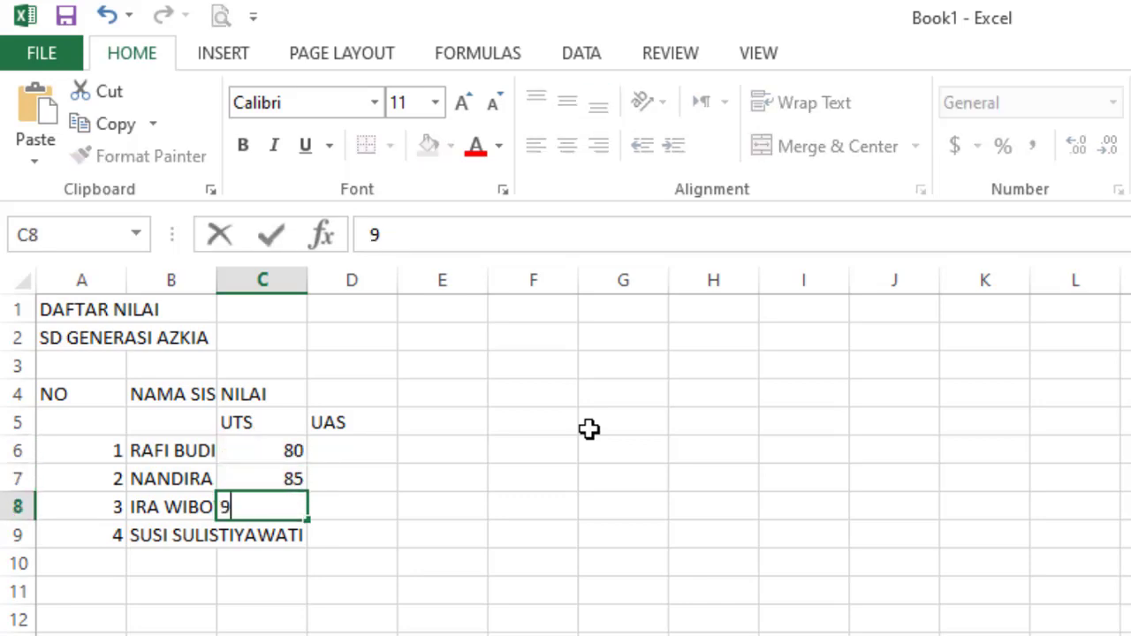
key(Return)
text(85)
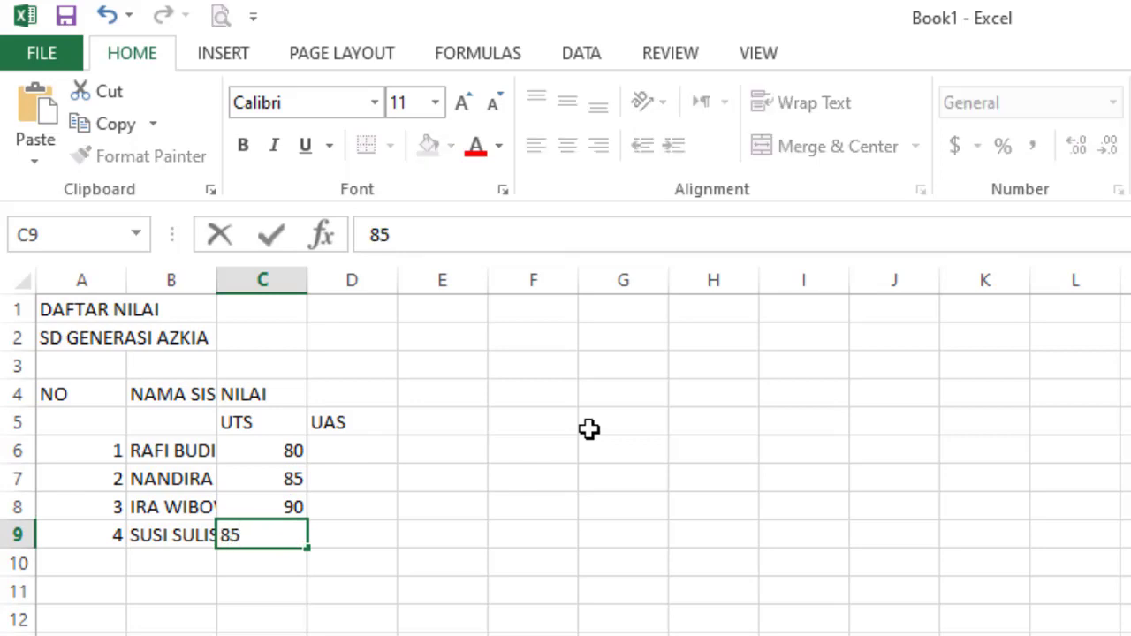
click(482, 478)
- Enter UAS scores 95, 80, 75, 82 in D6:D9
click(344, 449)
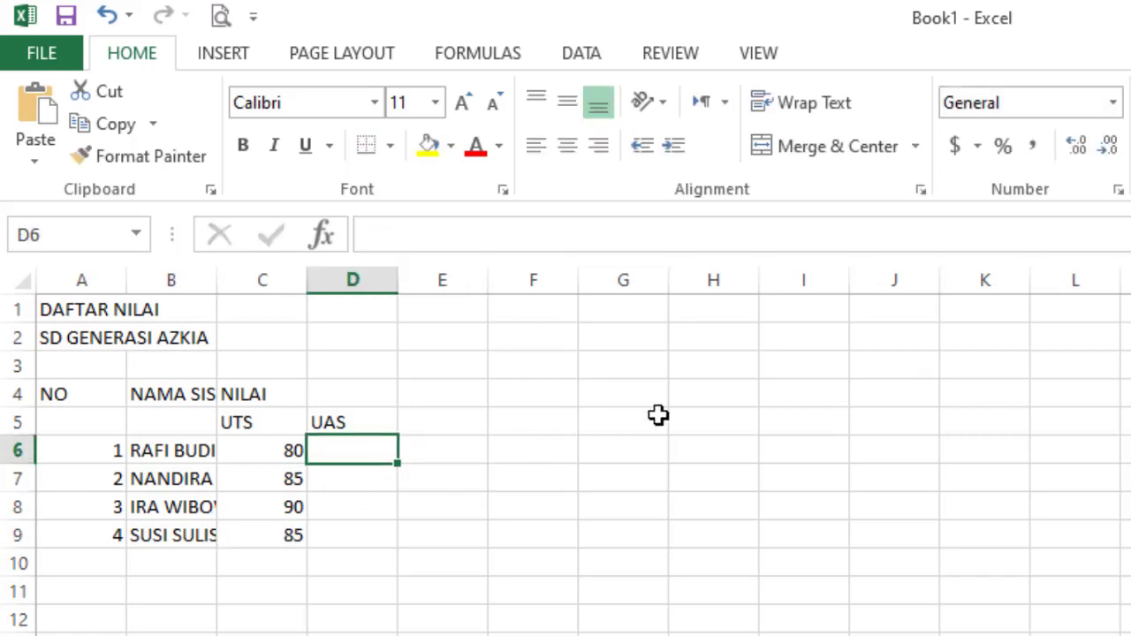
text(95)
key(Return)
text(8)
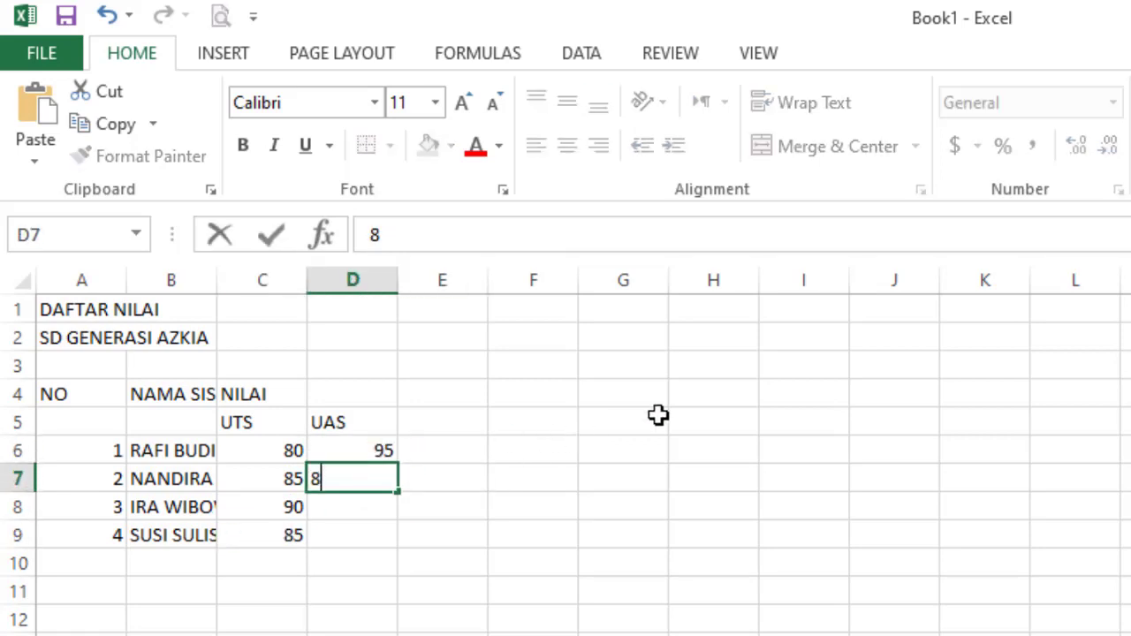
text(0)
key(Return)
text(75)
key(Return)
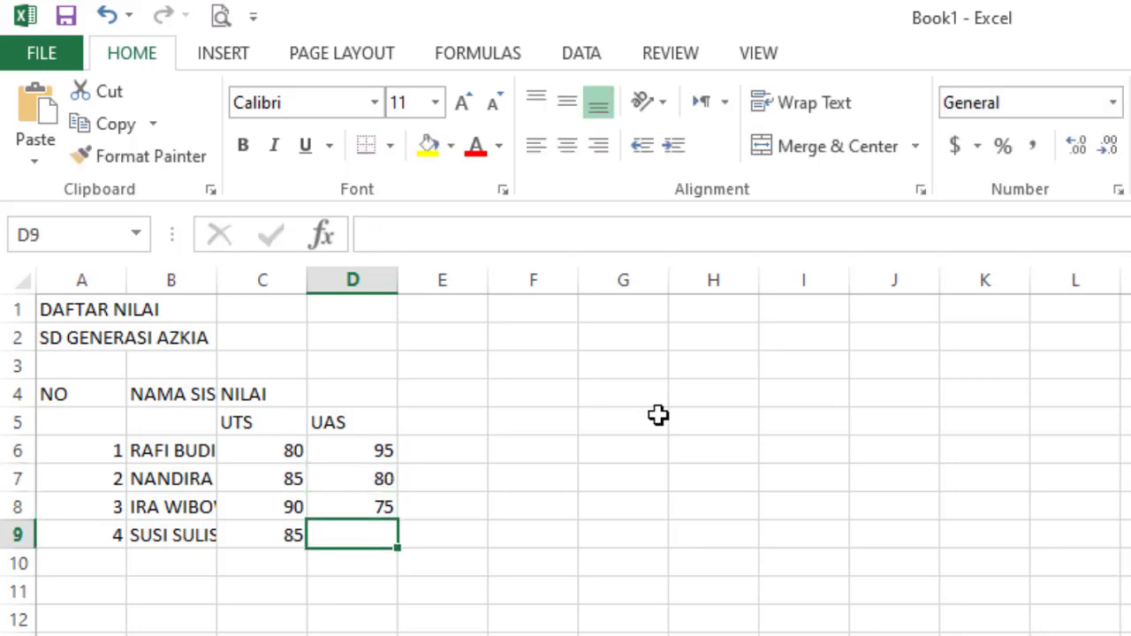
text(82)
key(Return)
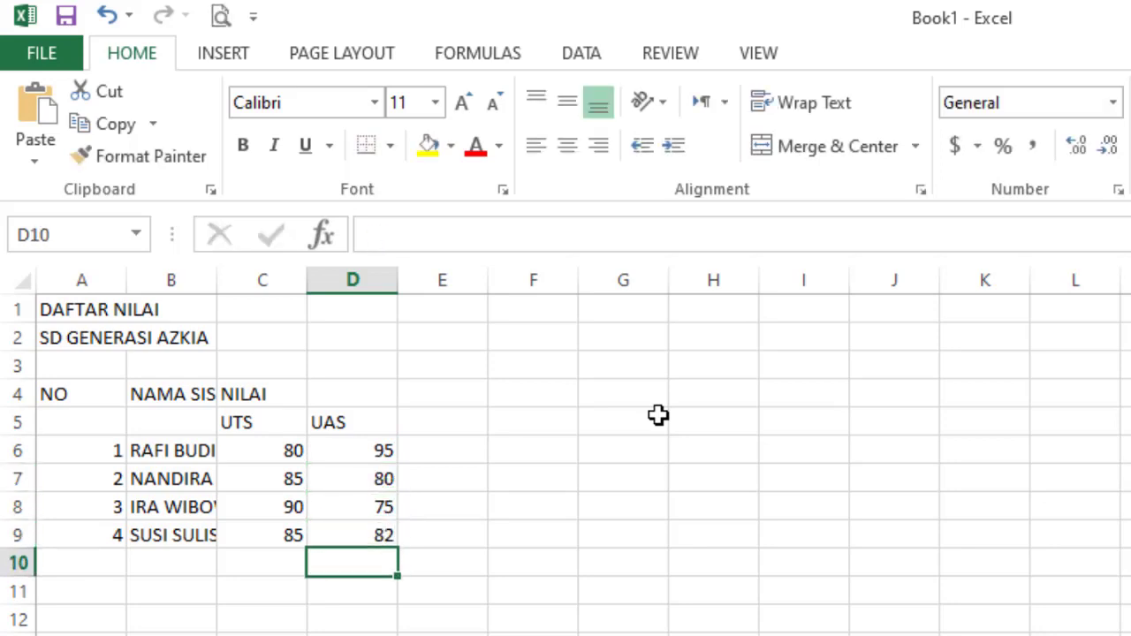
drag(609, 560, 607, 585)
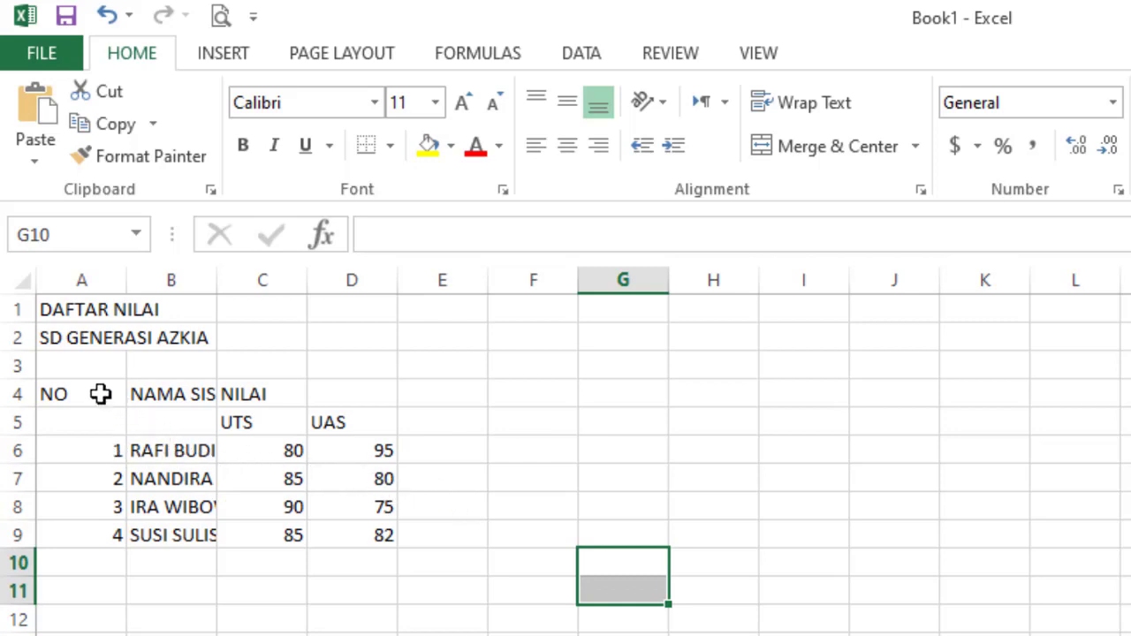
- Apply All Borders to the table range A4:D9
click(388, 147)
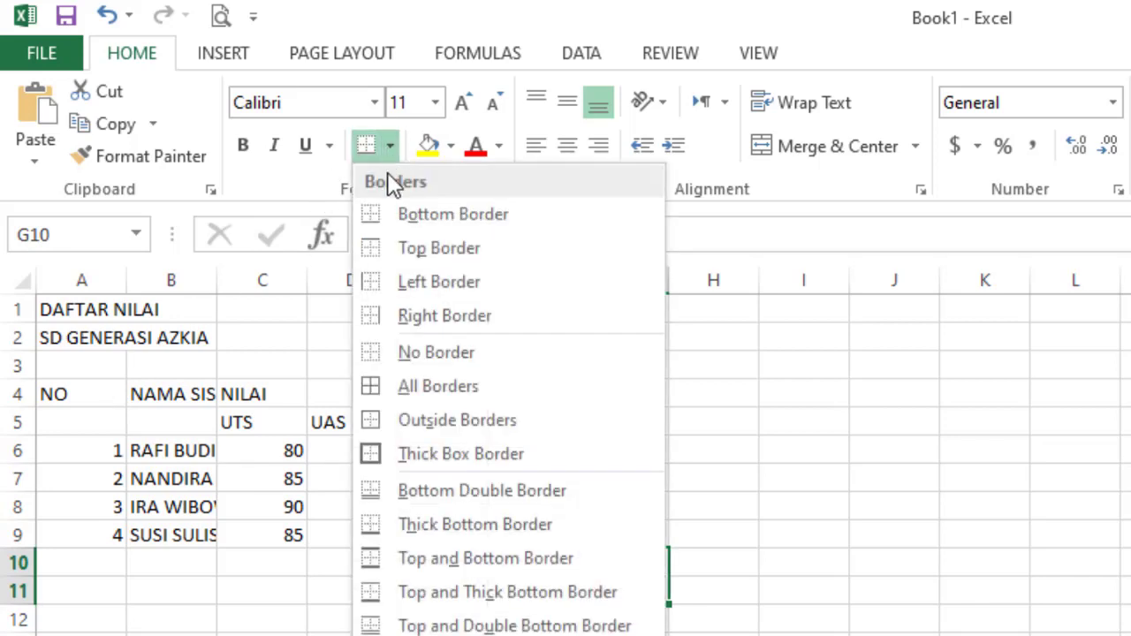
click(438, 388)
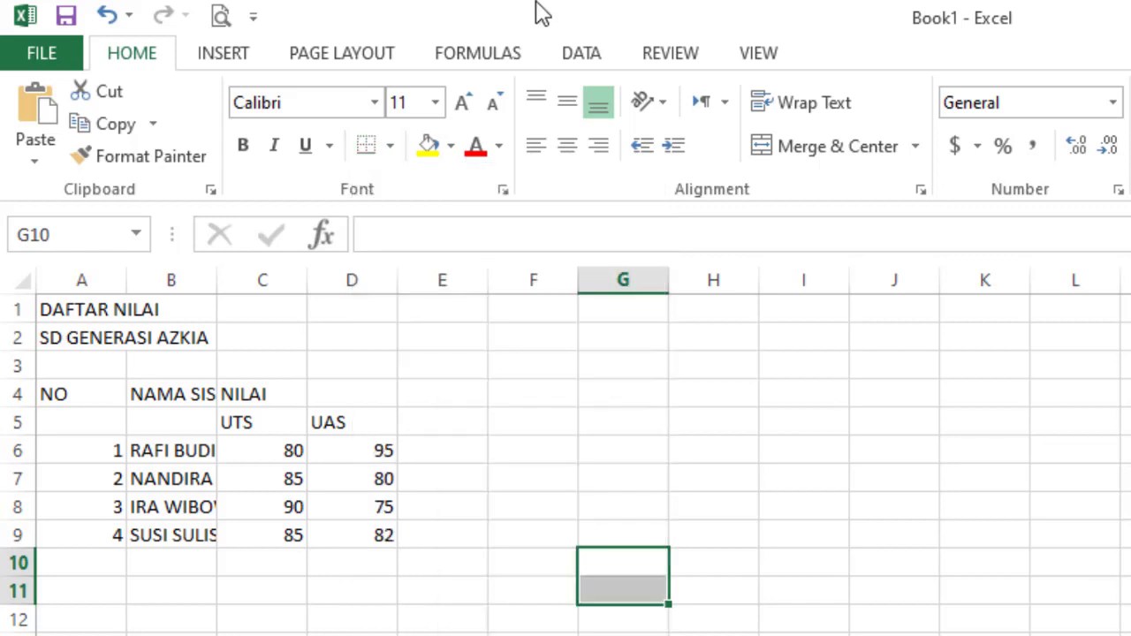
click(97, 398)
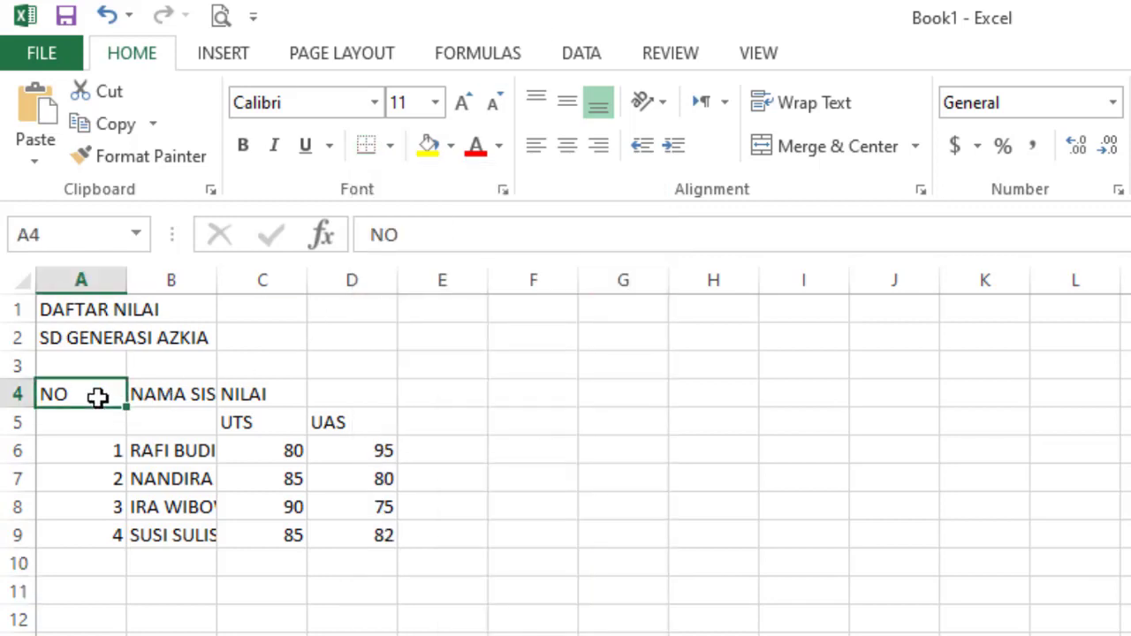
mouse_move(97, 398)
mouse_down()
mouse_move(148, 502)
mouse_move(83, 389)
mouse_move(83, 422)
mouse_move(157, 525)
mouse_move(345, 531)
mouse_up()
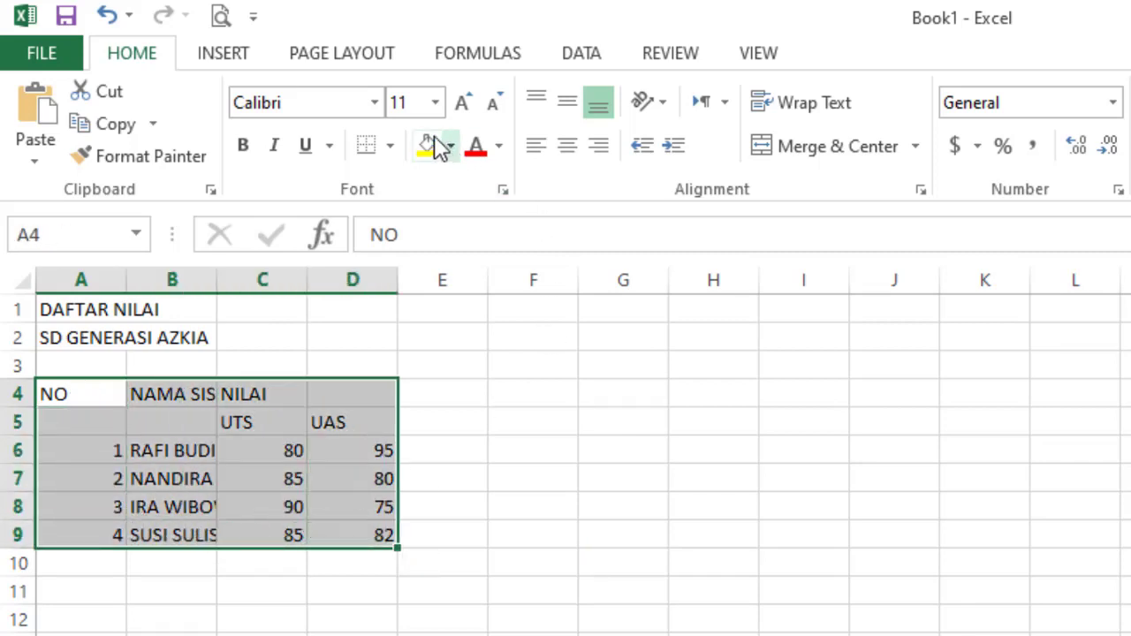
click(391, 146)
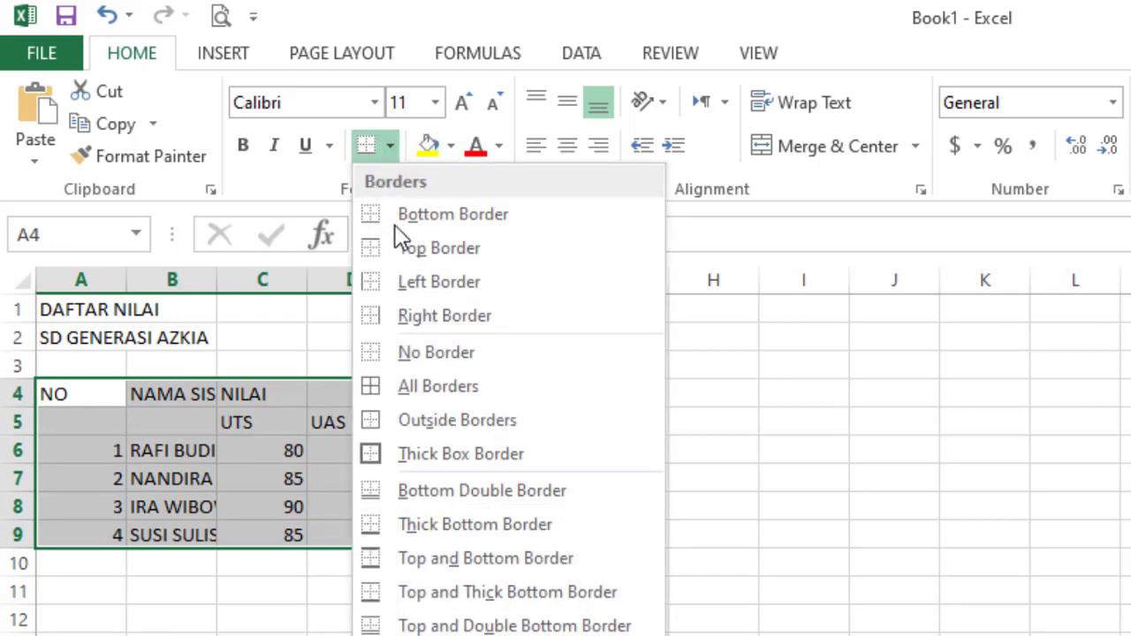
click(536, 408)
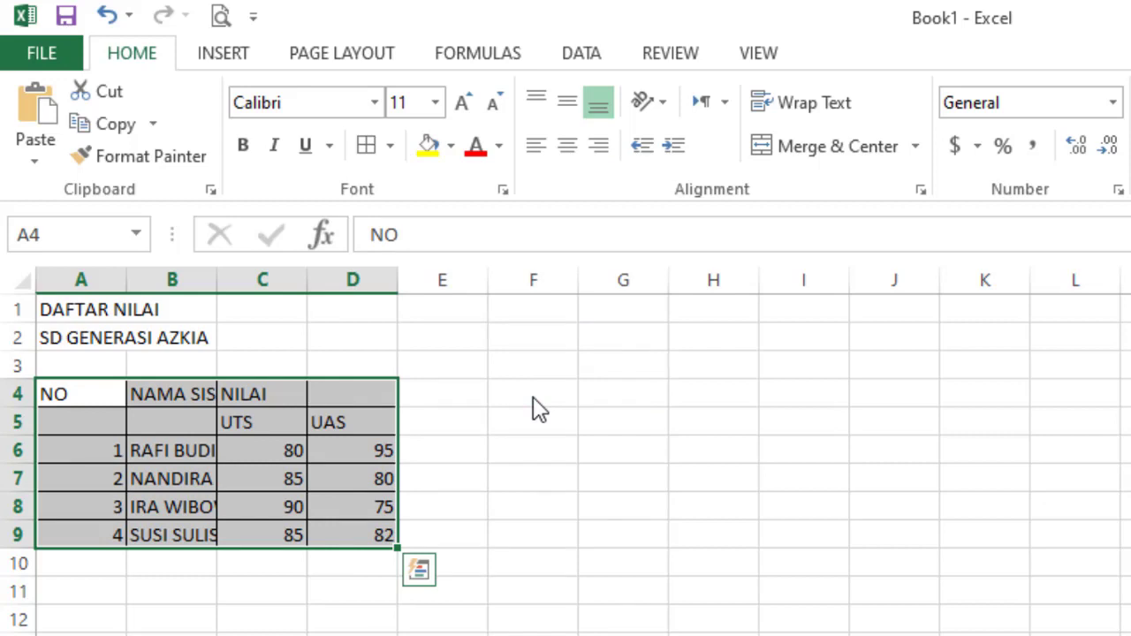
click(455, 403)
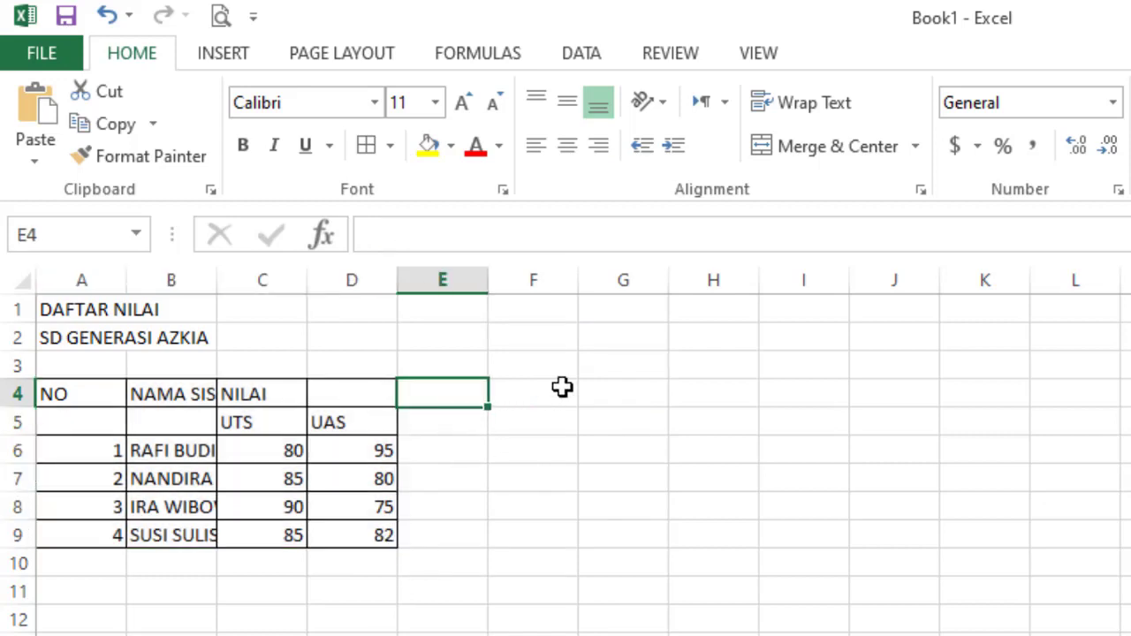
- Merge and middle-align NO across A4:A5, and widen column B to about 17.86
click(71, 394)
click(72, 423)
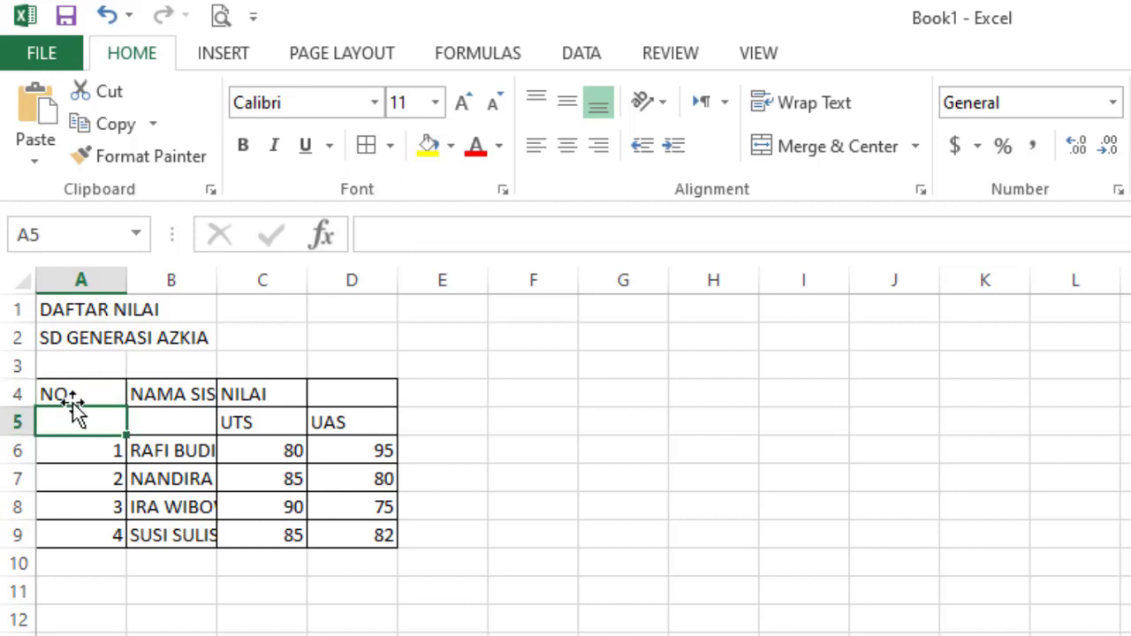
click(71, 394)
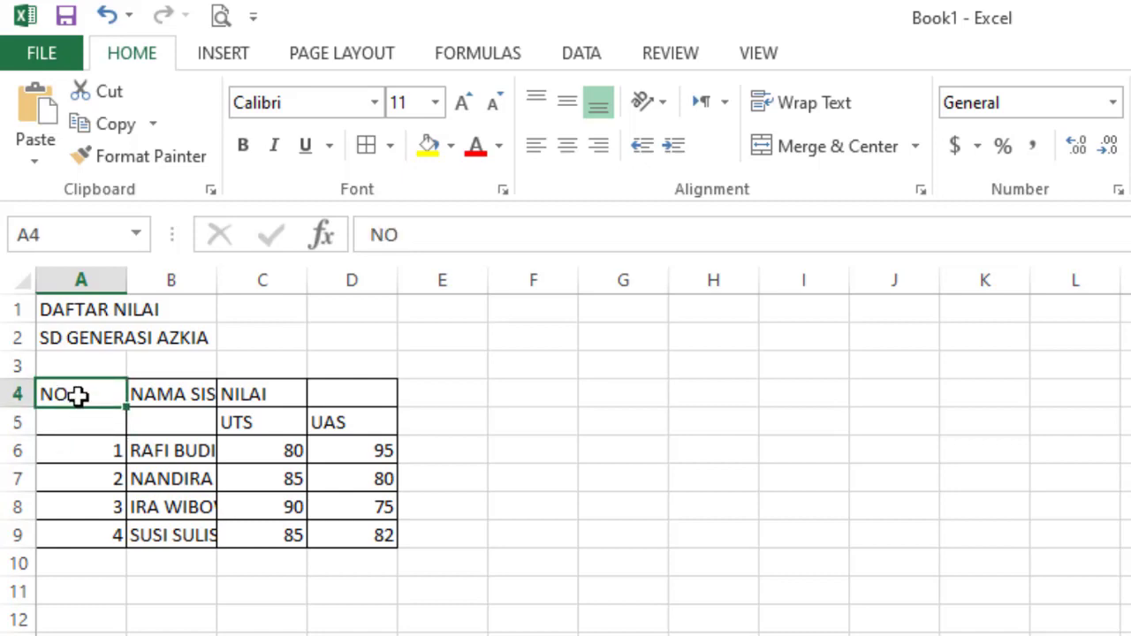
drag(70, 399, 71, 419)
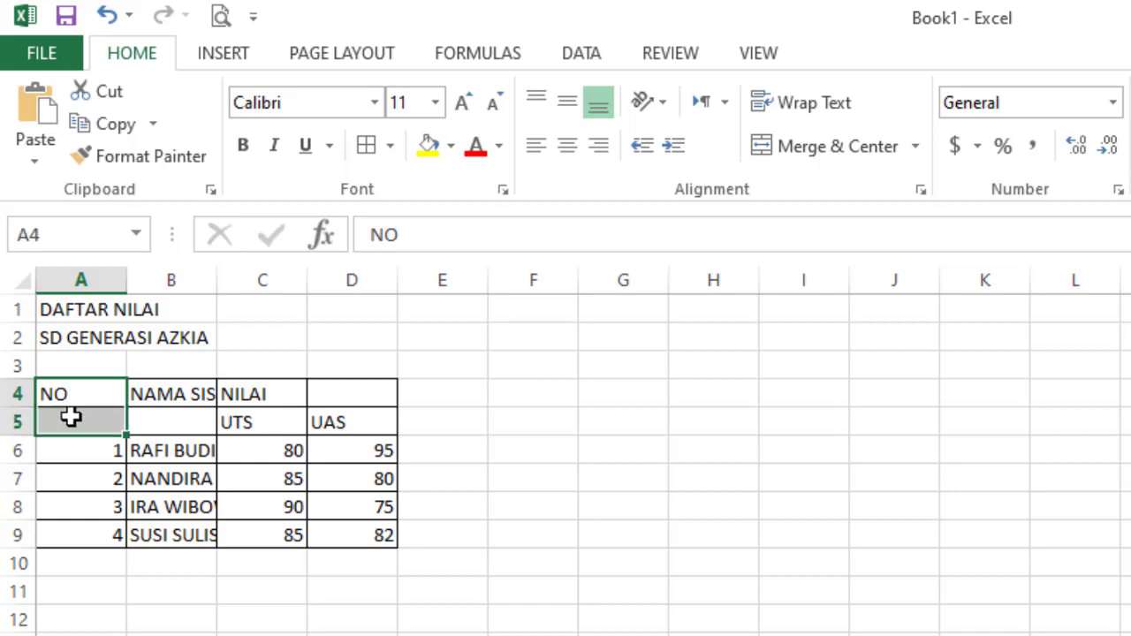
click(789, 146)
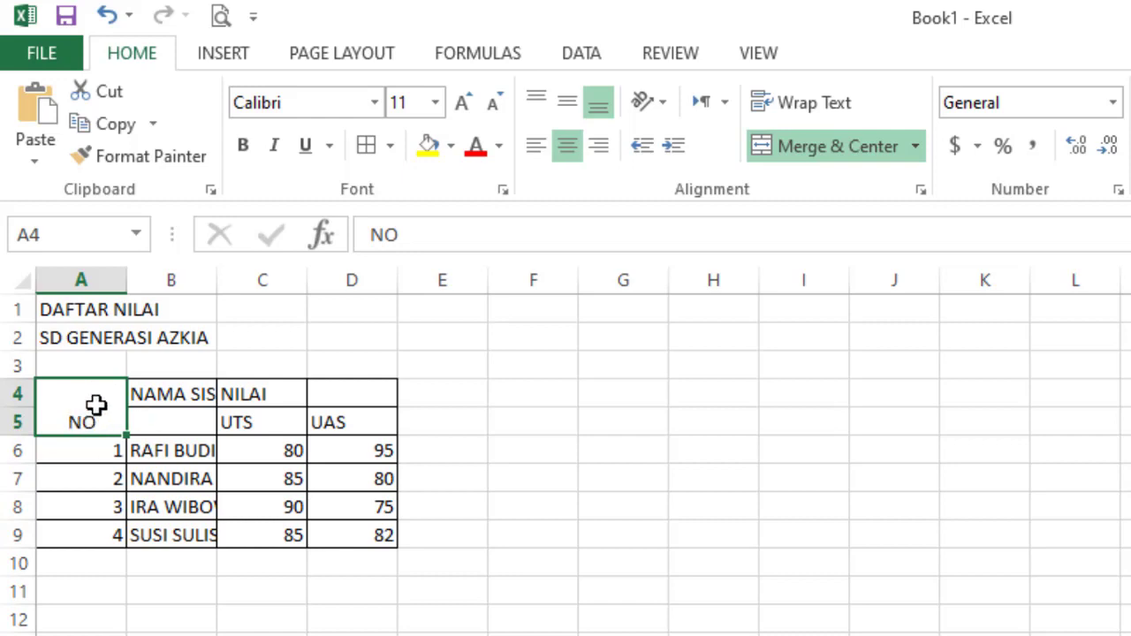
click(566, 106)
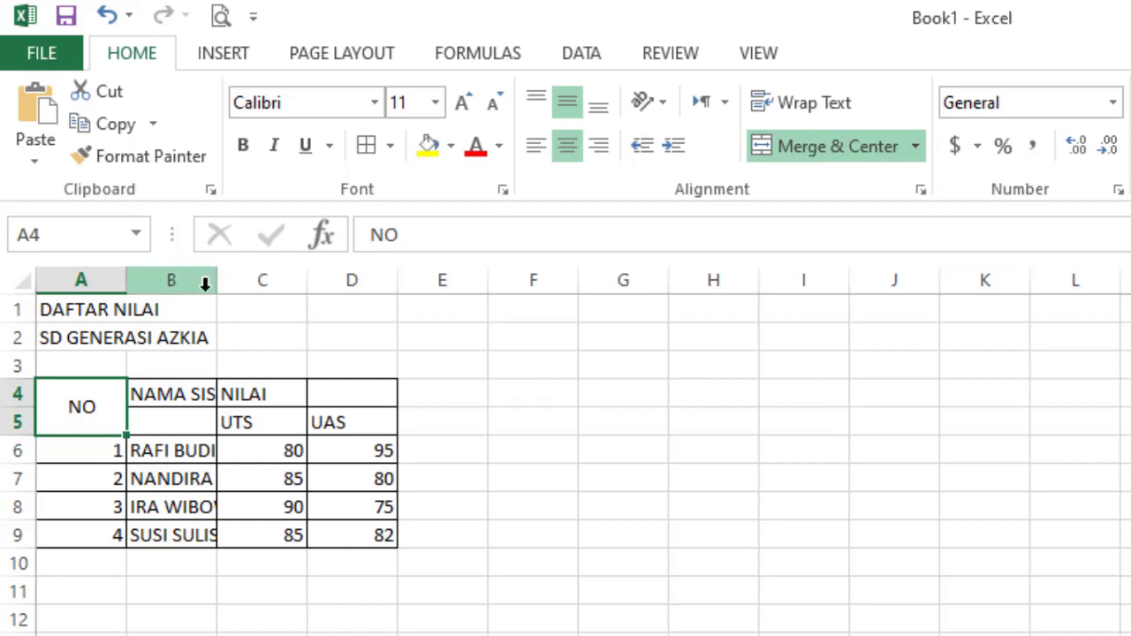
drag(221, 290, 328, 286)
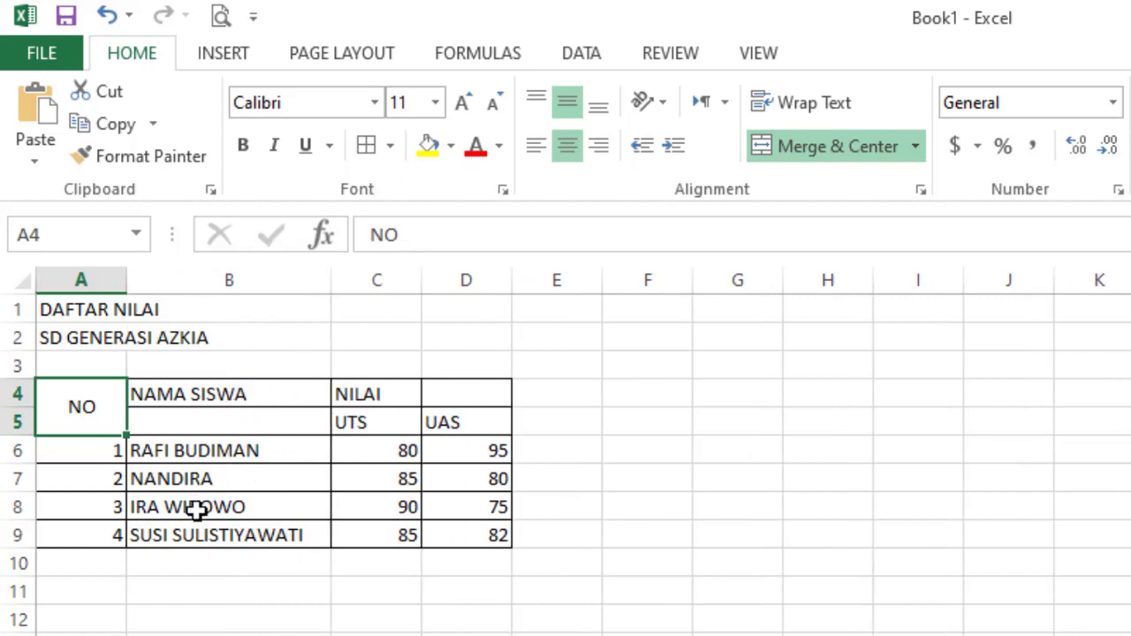
- Merge NAMA SISWA over B4:B5 and center it vertically
click(178, 396)
click(203, 417)
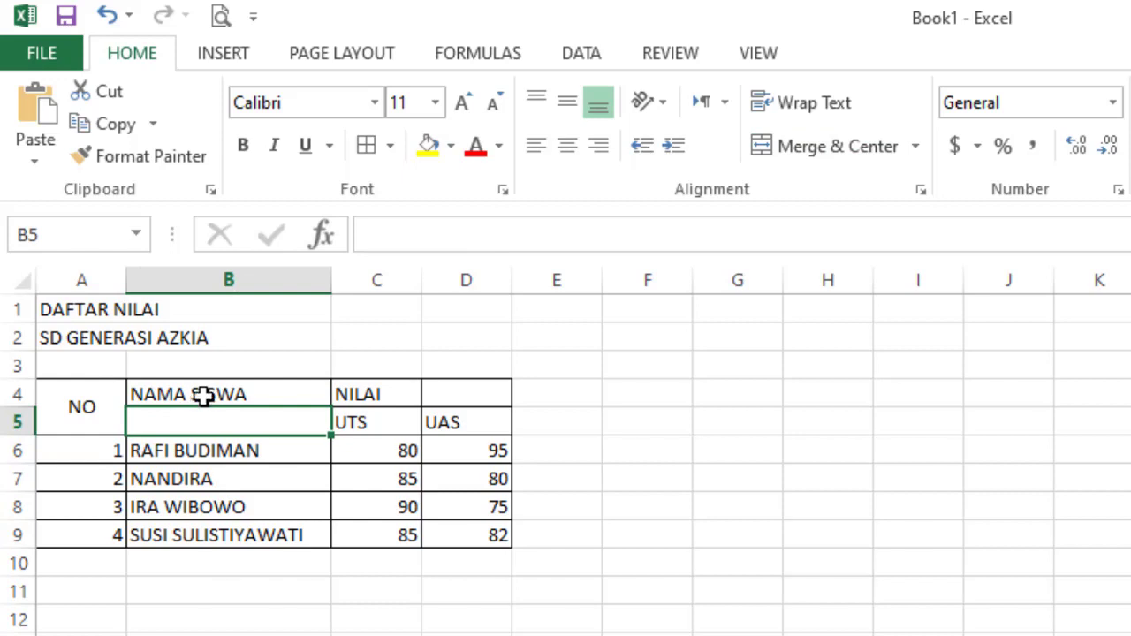
click(209, 394)
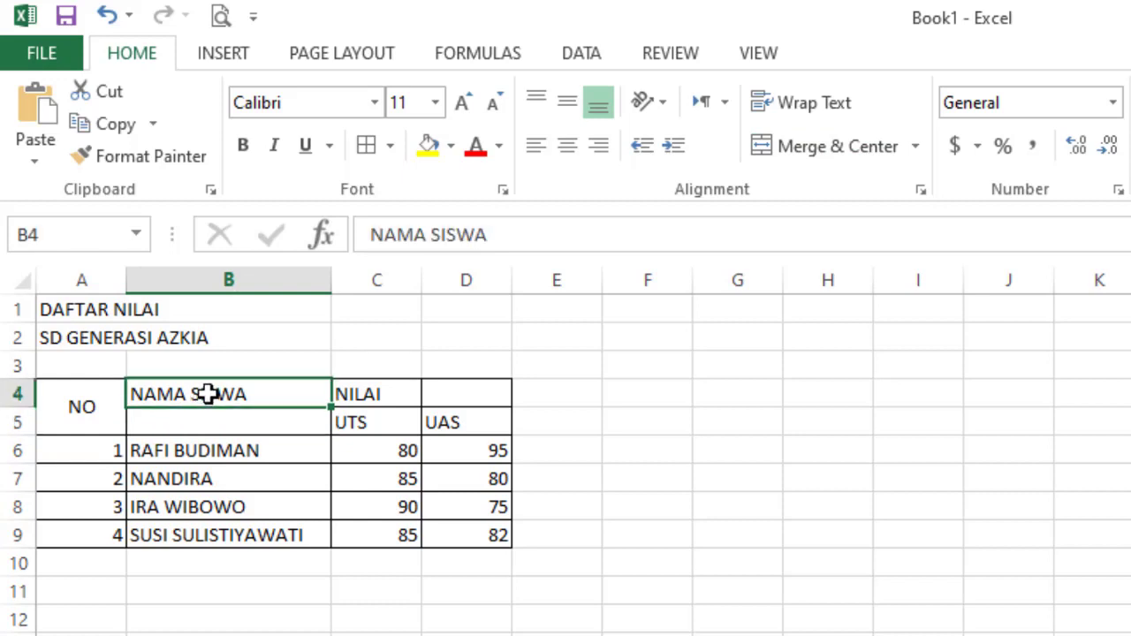
drag(206, 394, 207, 417)
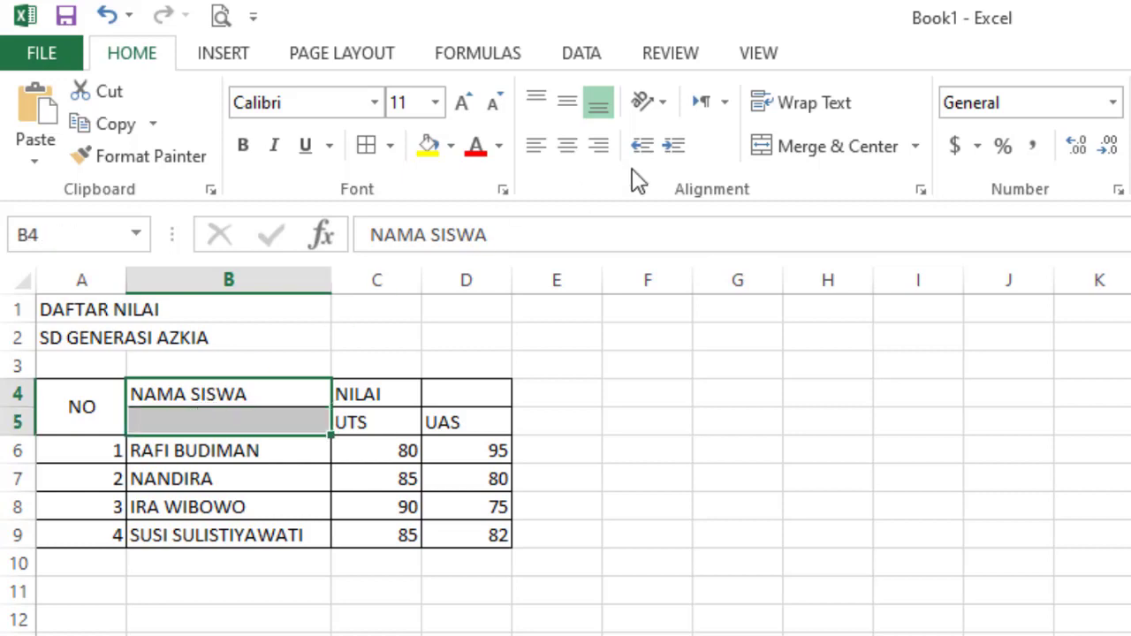
click(767, 147)
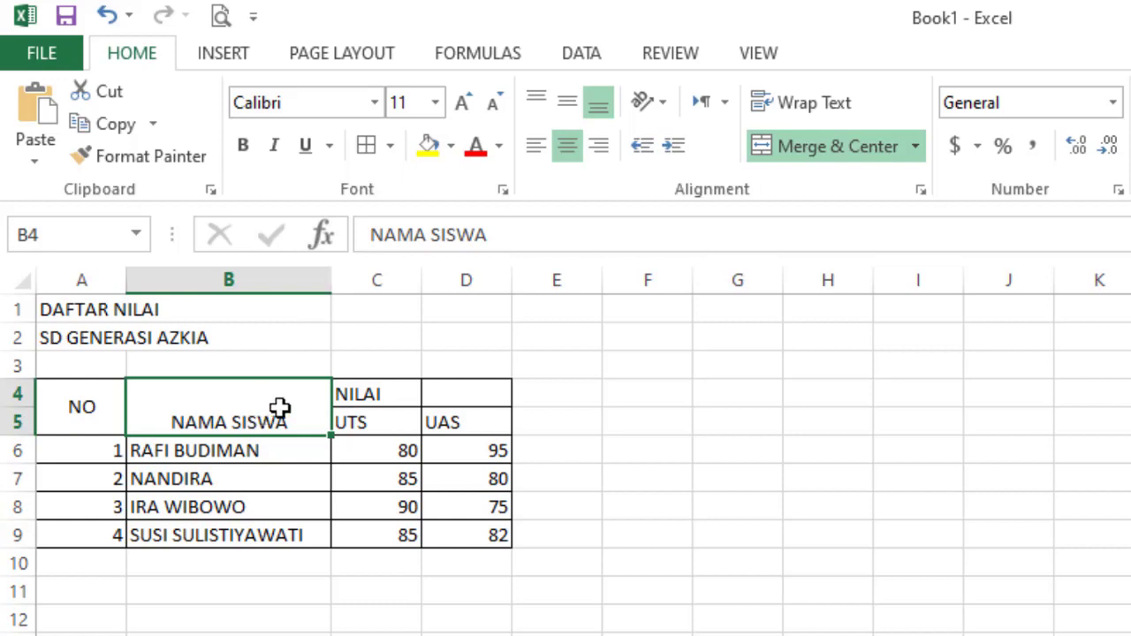
click(570, 102)
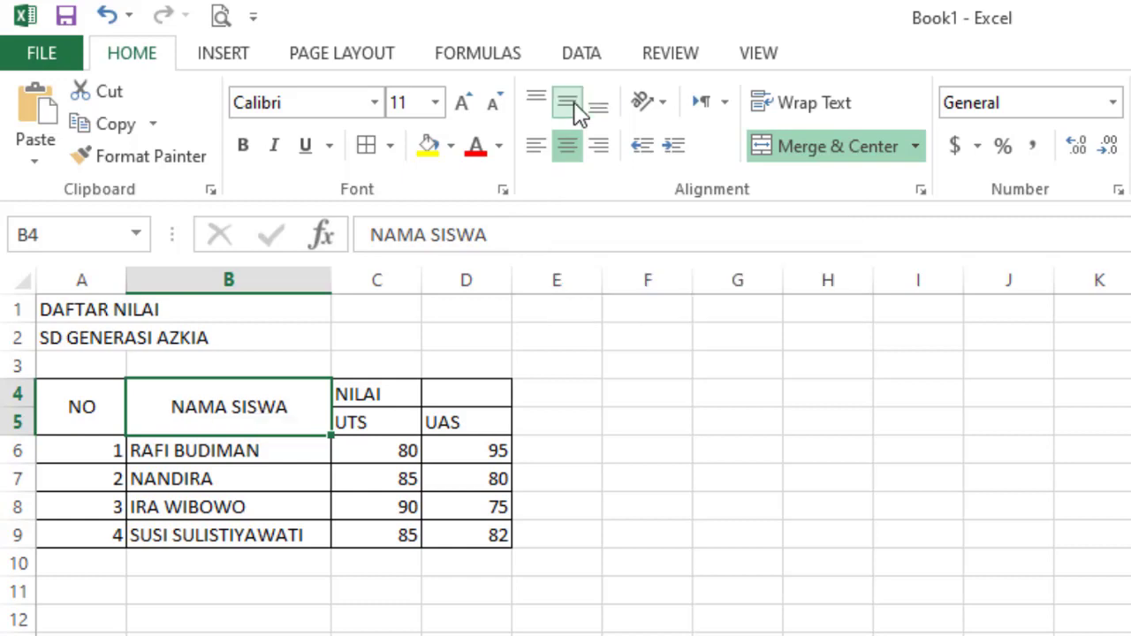
- Merge NILAI across C4:D4 and center it vertically
click(365, 395)
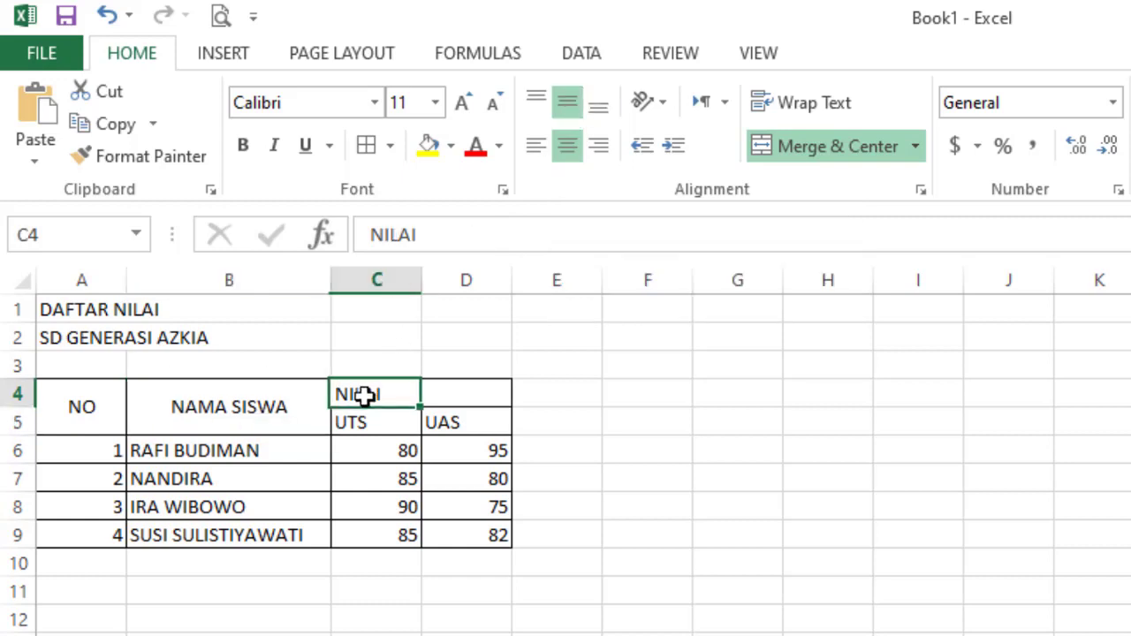
click(453, 397)
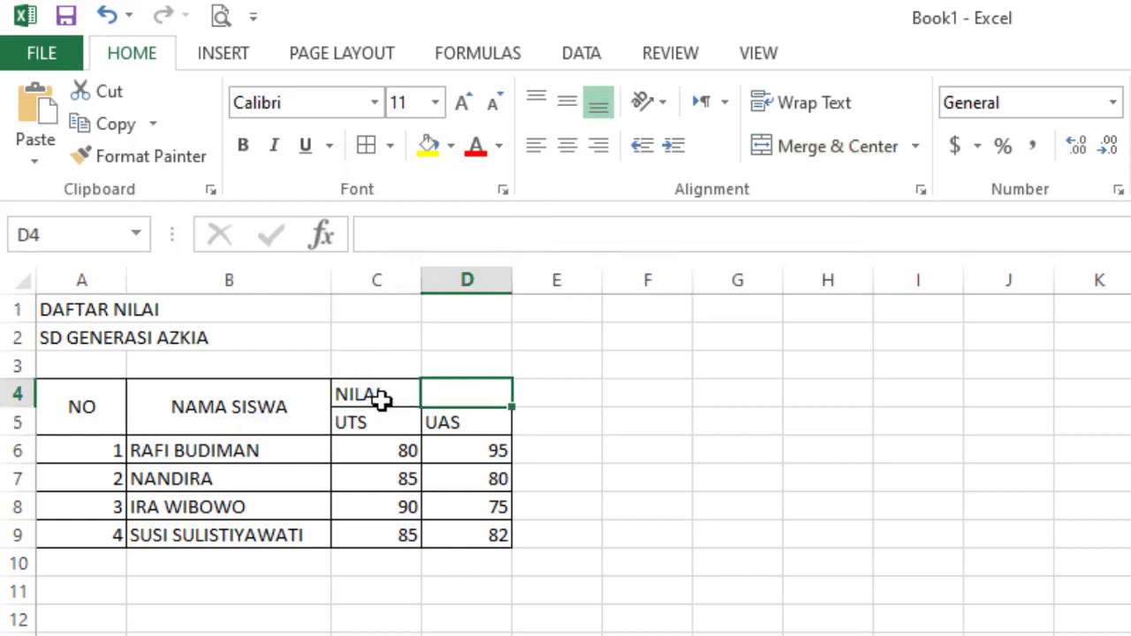
drag(377, 395, 495, 384)
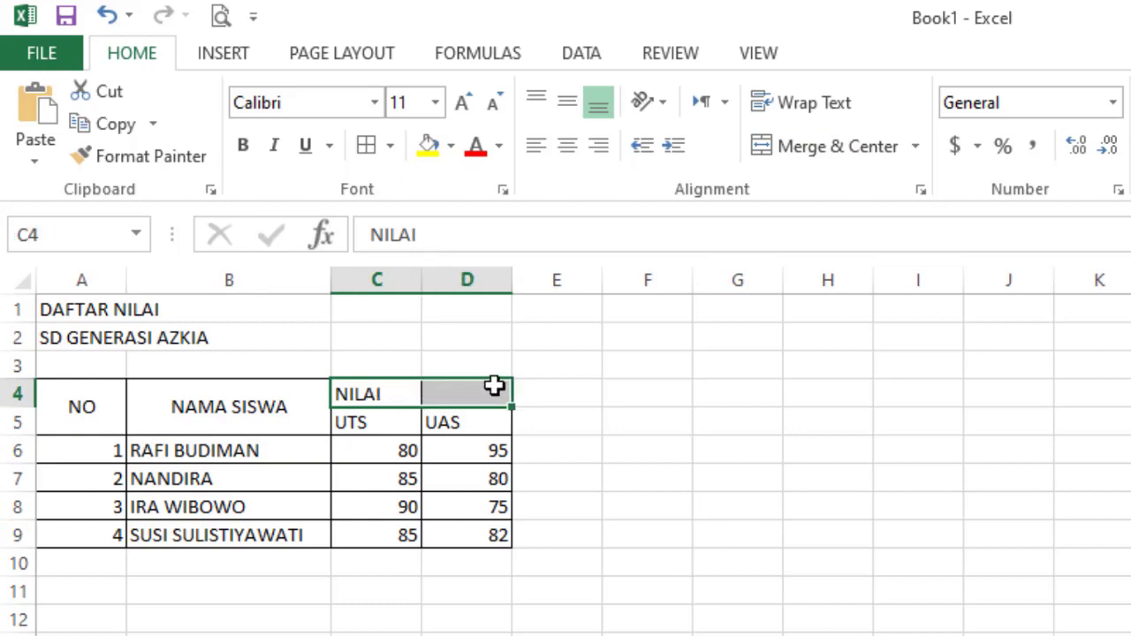
click(814, 166)
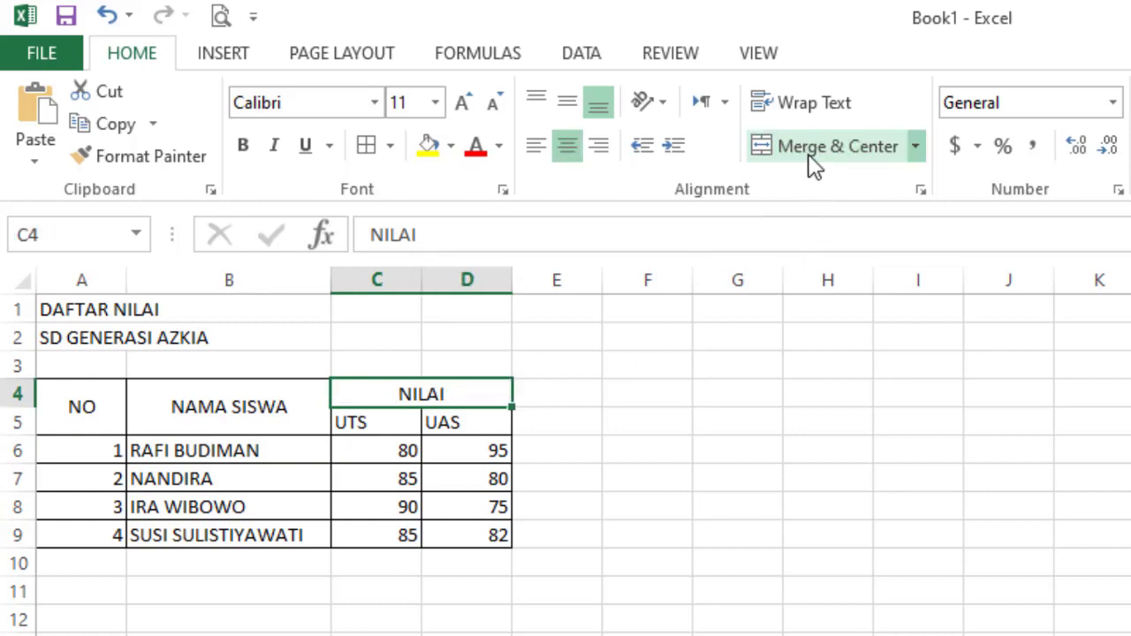
click(564, 107)
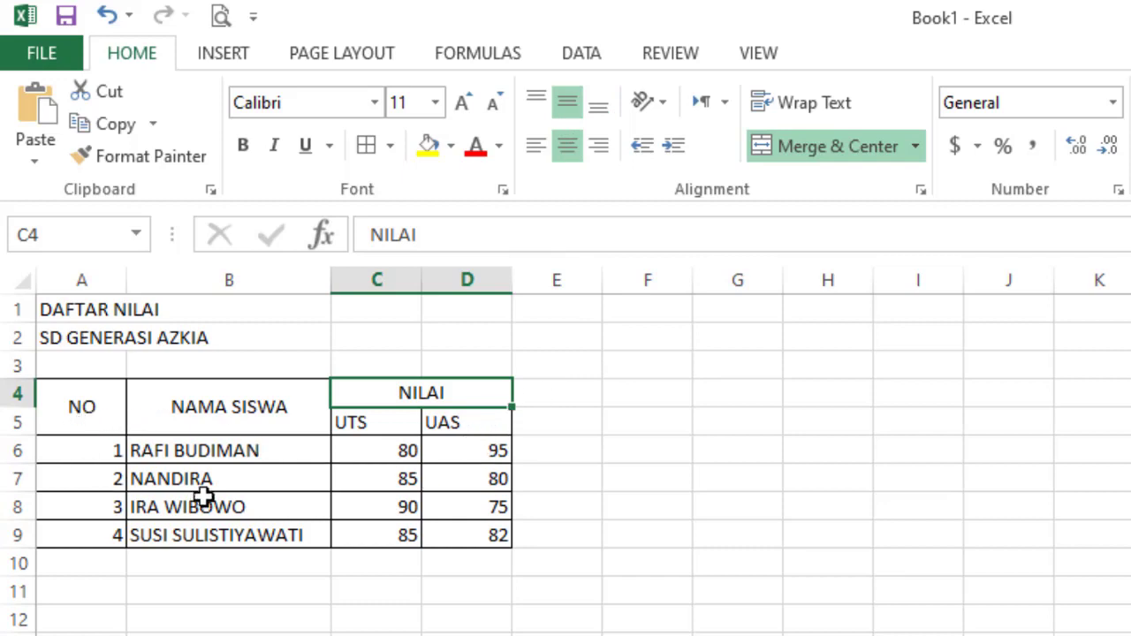
- Center row numbers A6:A9 and UTS/UAS cells C5:D9 horizontally and vertically
drag(100, 450, 96, 534)
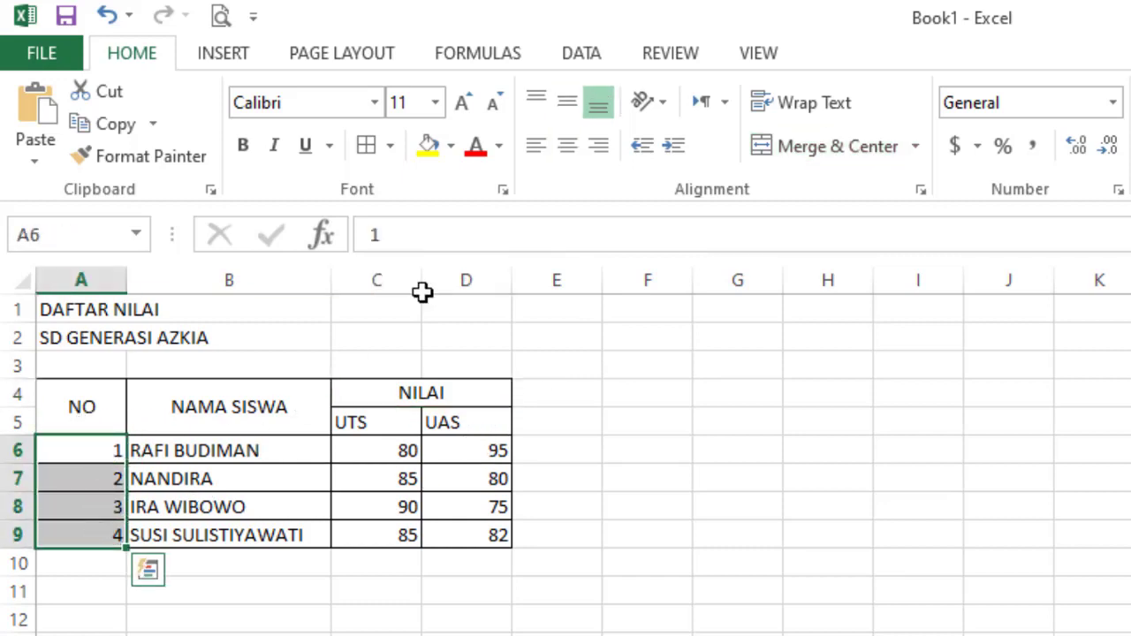
click(566, 147)
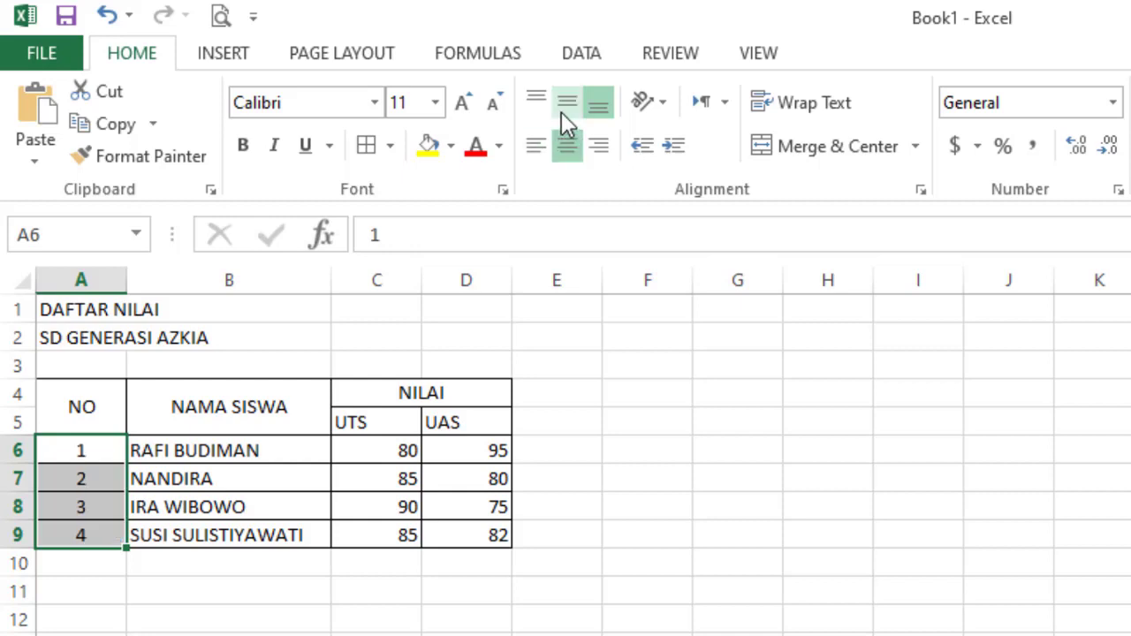
click(561, 111)
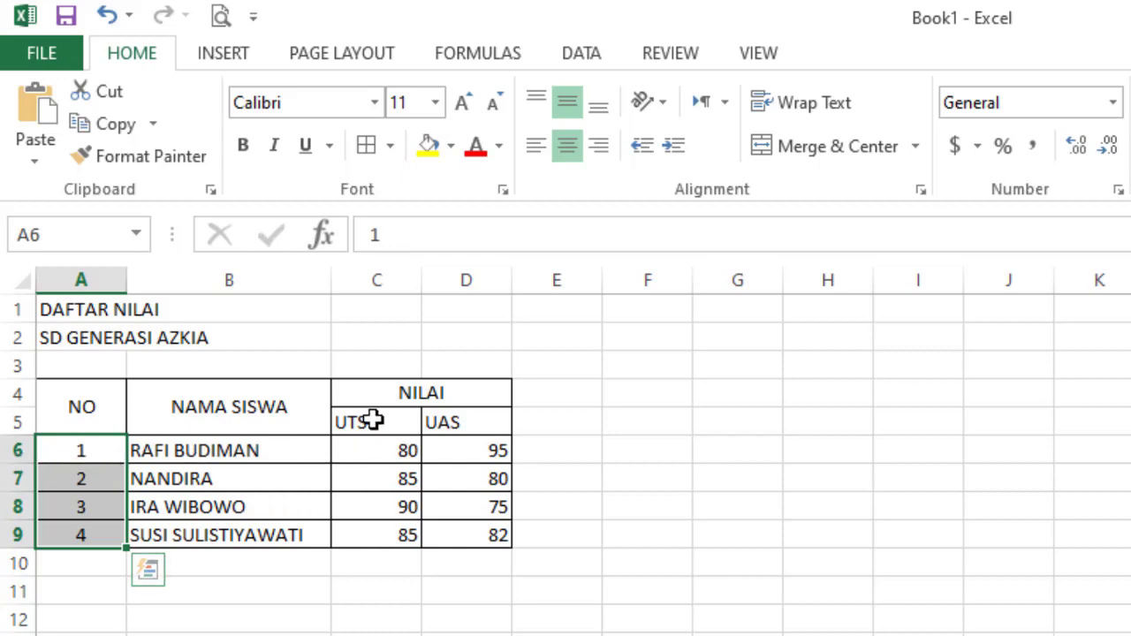
drag(366, 419, 463, 535)
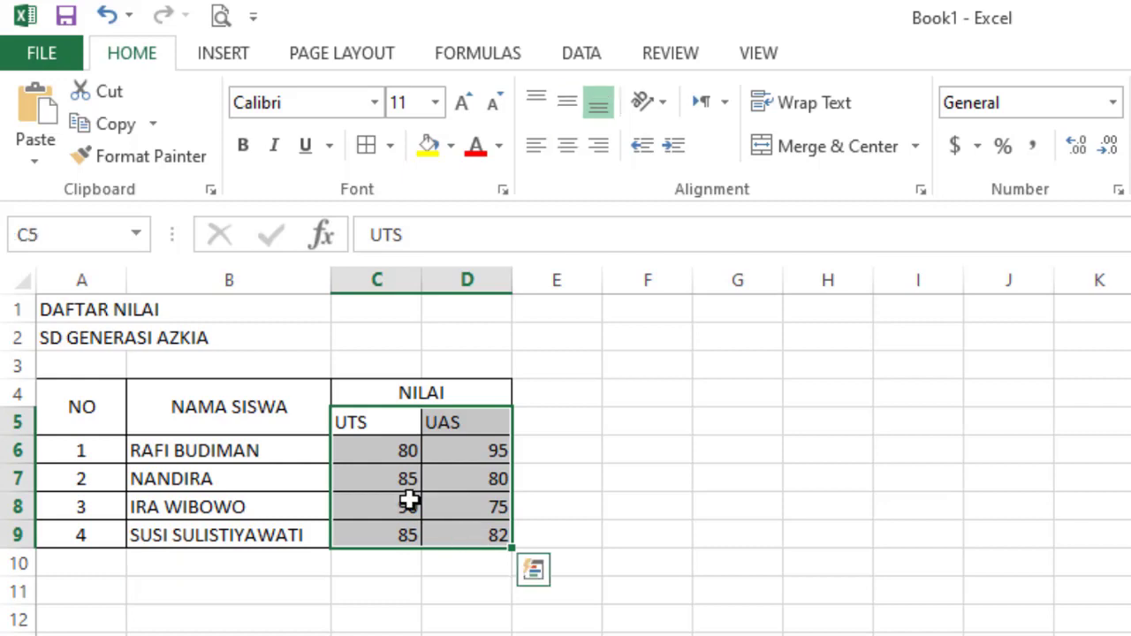
click(561, 154)
click(568, 102)
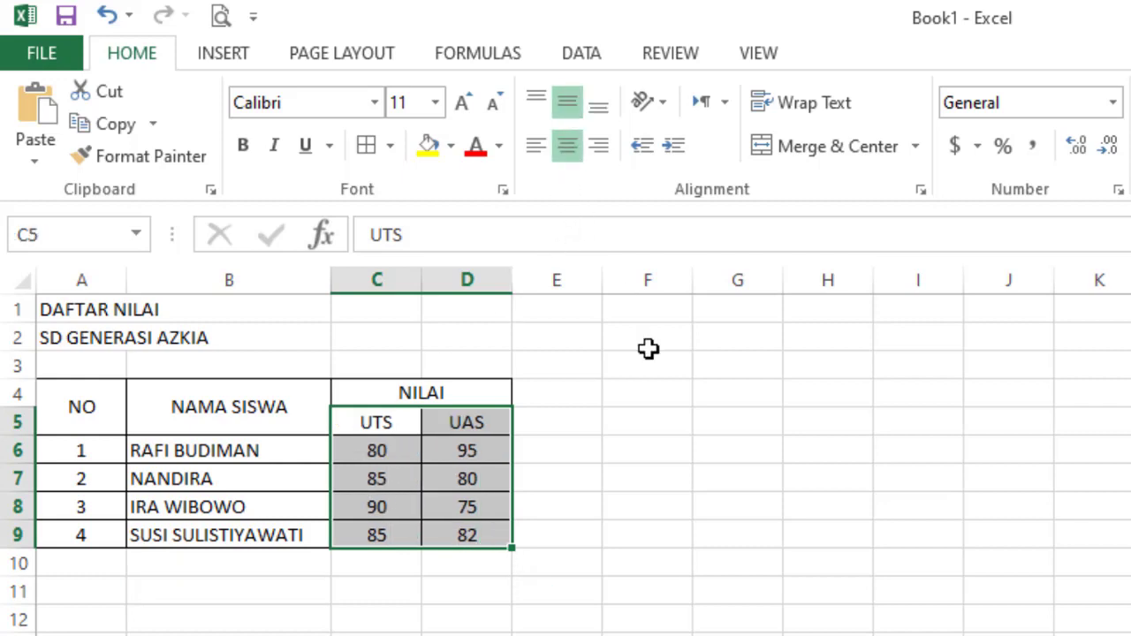
click(706, 419)
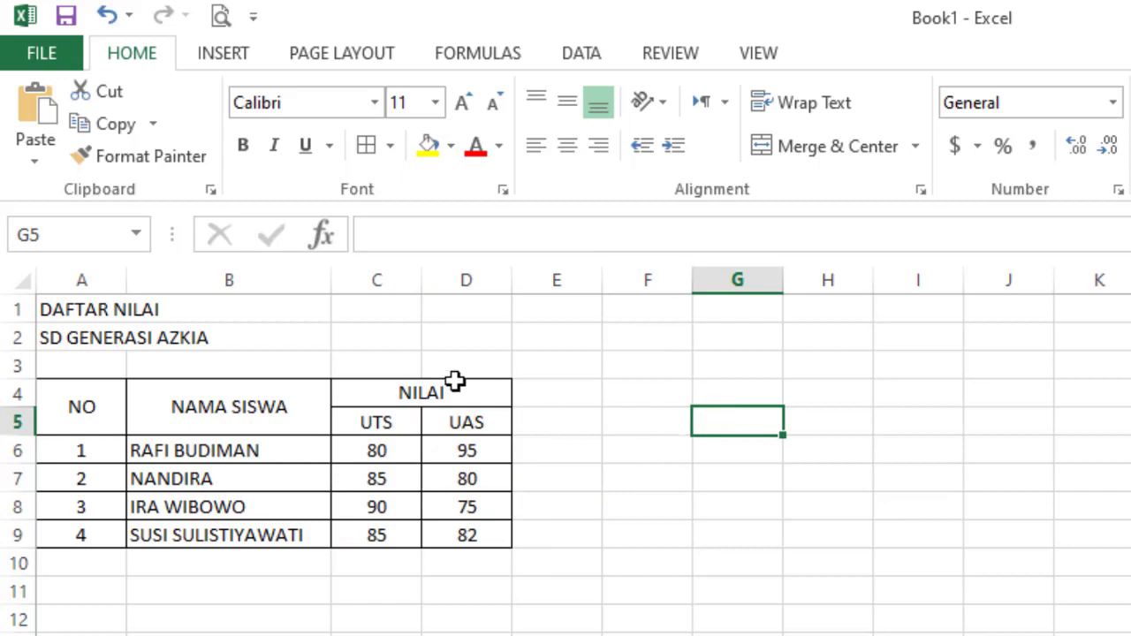
- Center the DAFTAR NILAI title in A1 horizontally and vertically
click(62, 308)
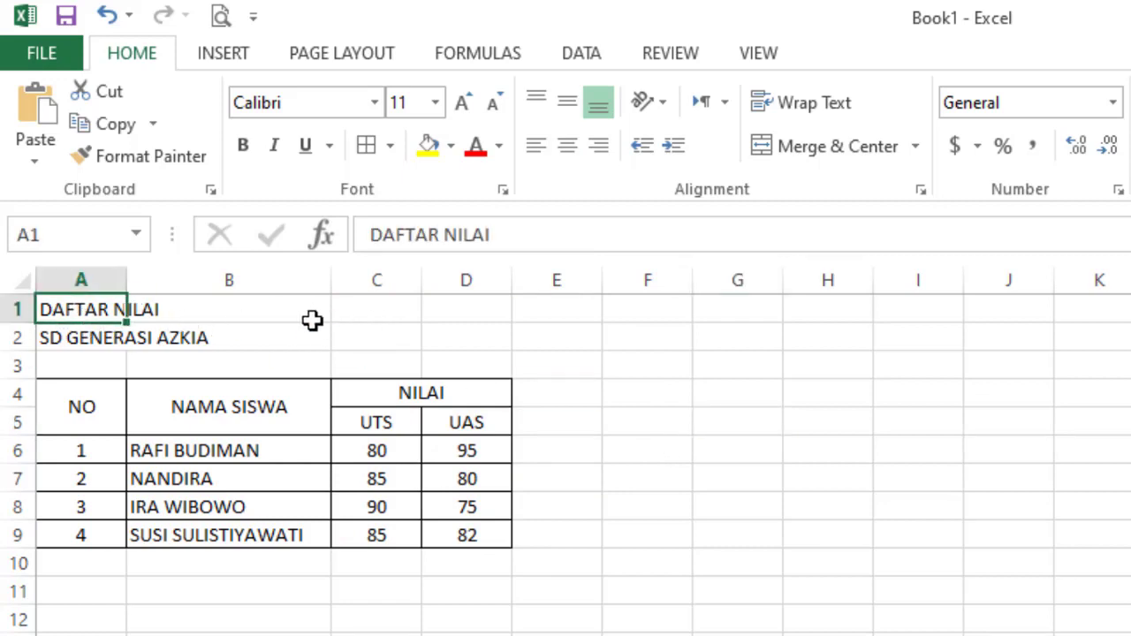
click(564, 147)
click(571, 104)
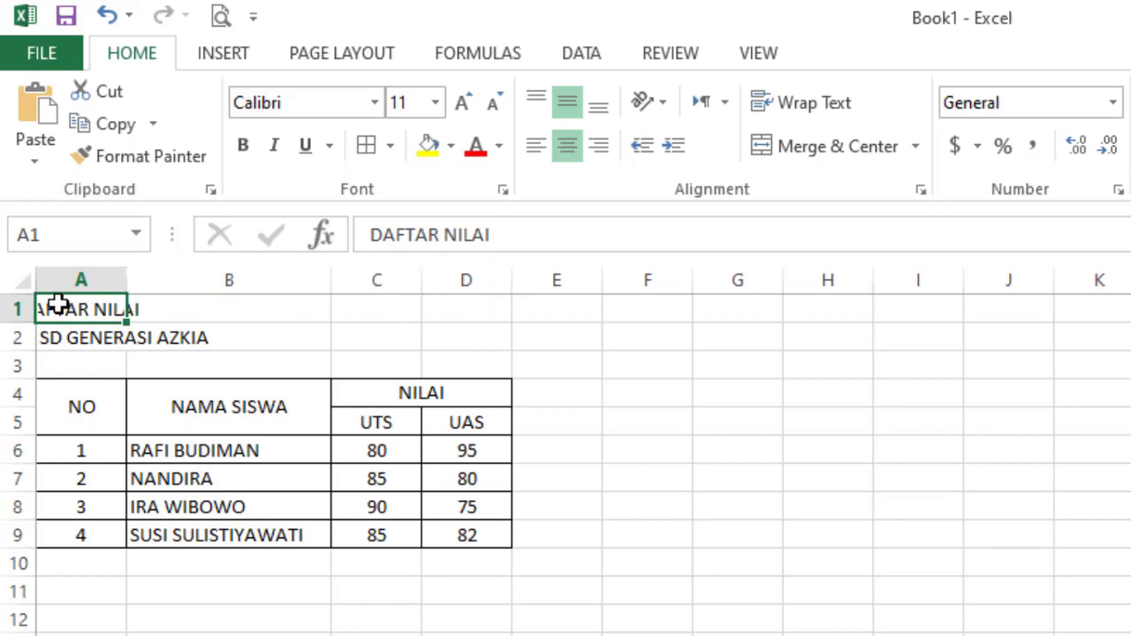
- Merge & Center DAFTAR NILAI over A1:D1 and SD GENERASI AZKIA over A2:D2
drag(58, 307, 454, 311)
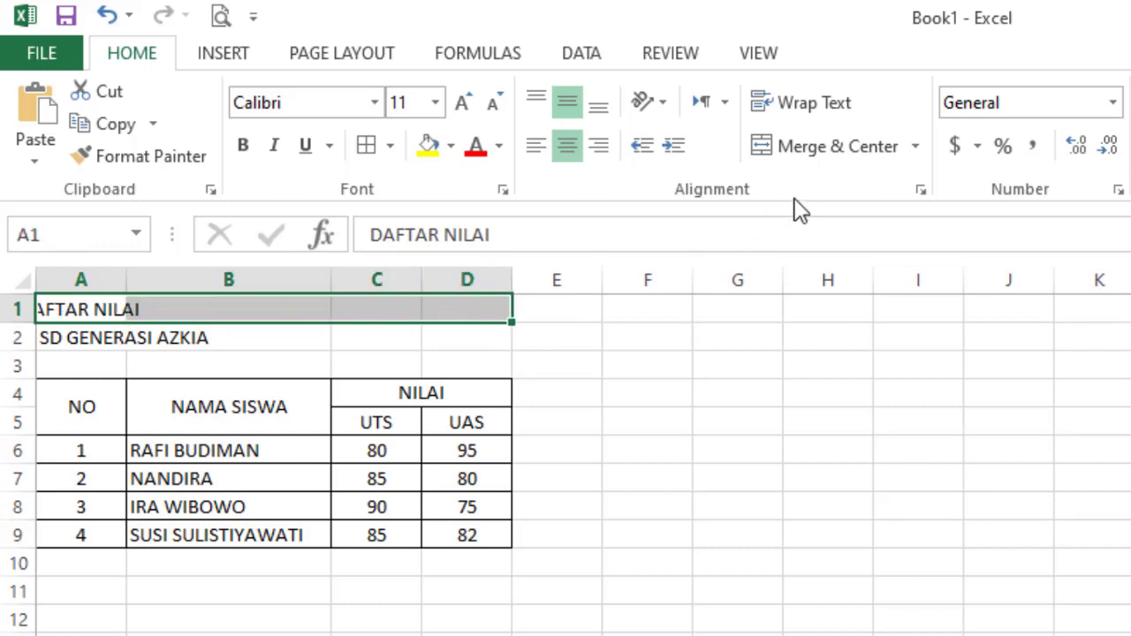
click(814, 167)
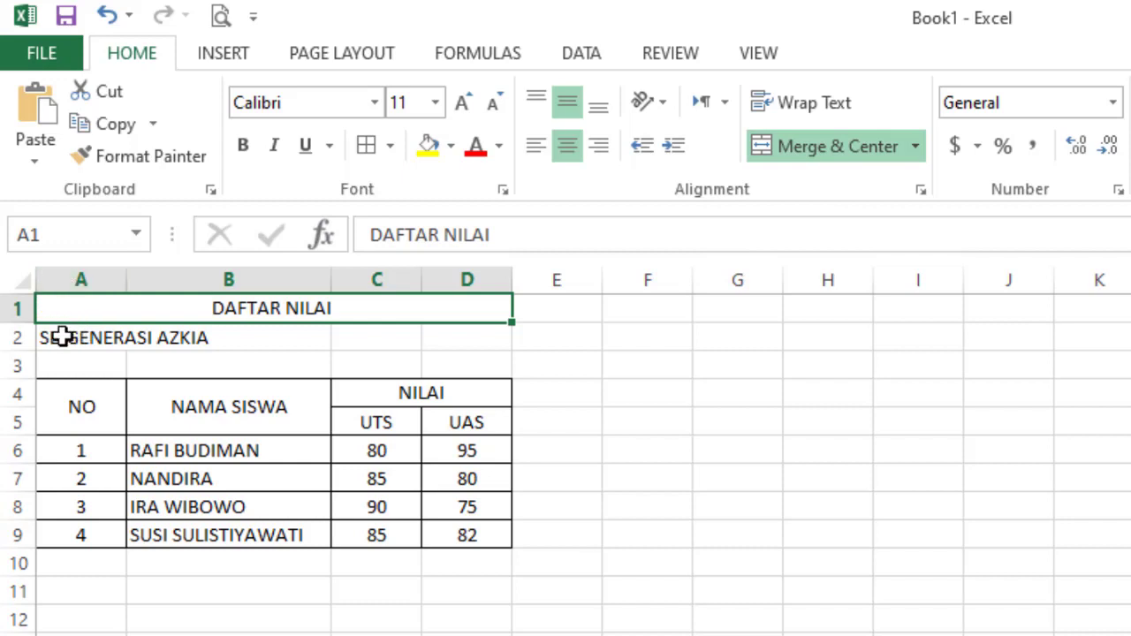
drag(56, 338, 491, 334)
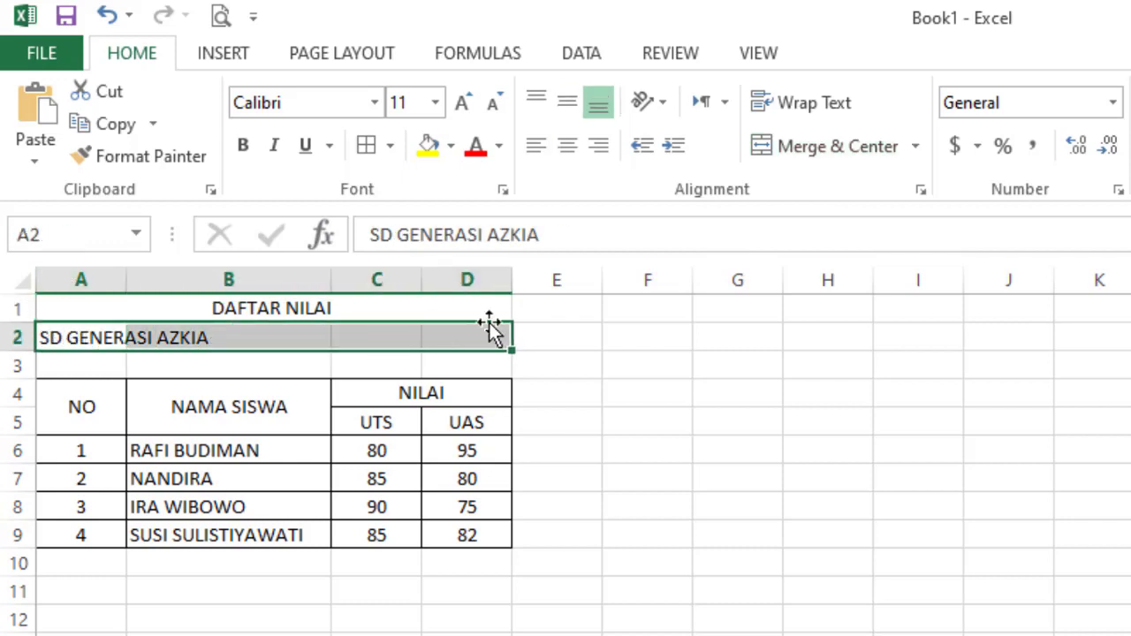
click(824, 148)
click(760, 398)
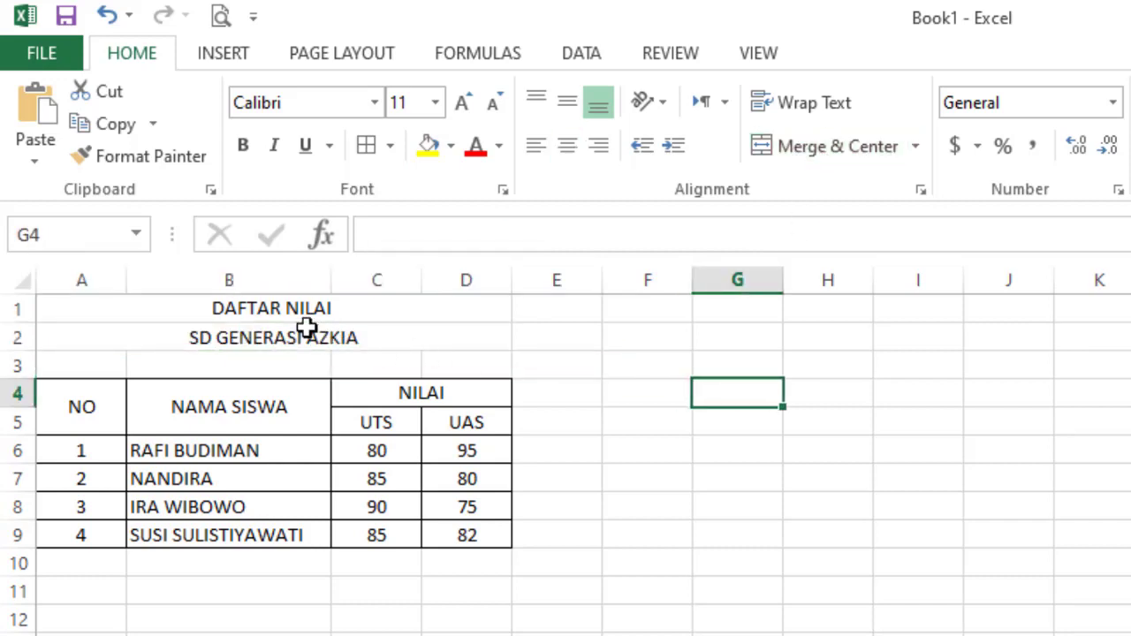
- Make the merged titles DAFTAR NILAI and SD GENERASI AZKIA bold
click(267, 307)
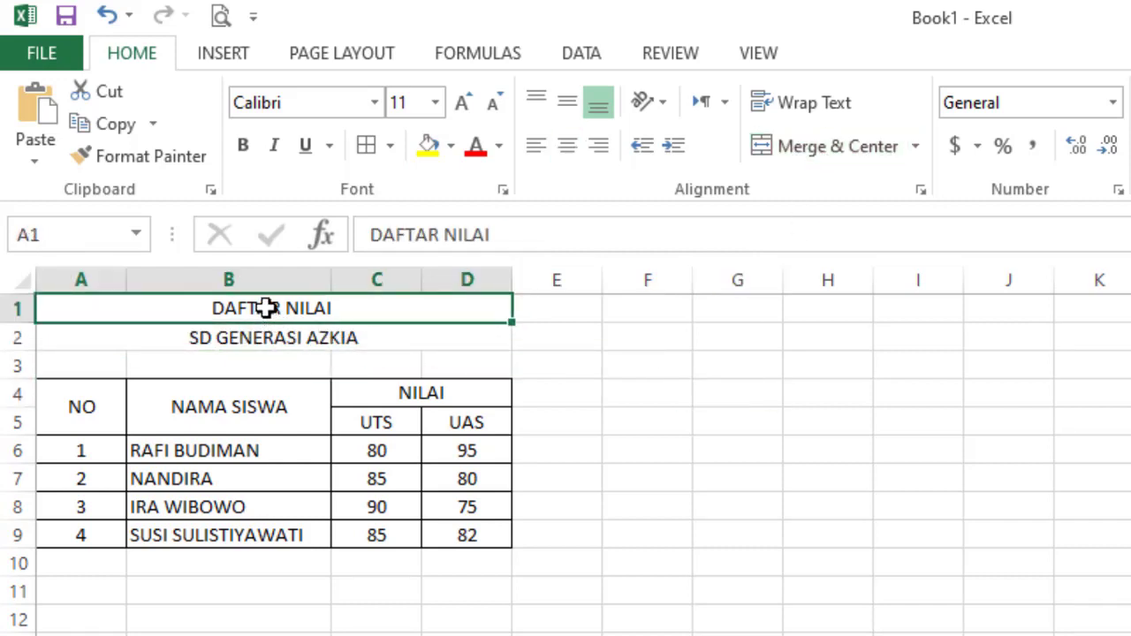
click(240, 147)
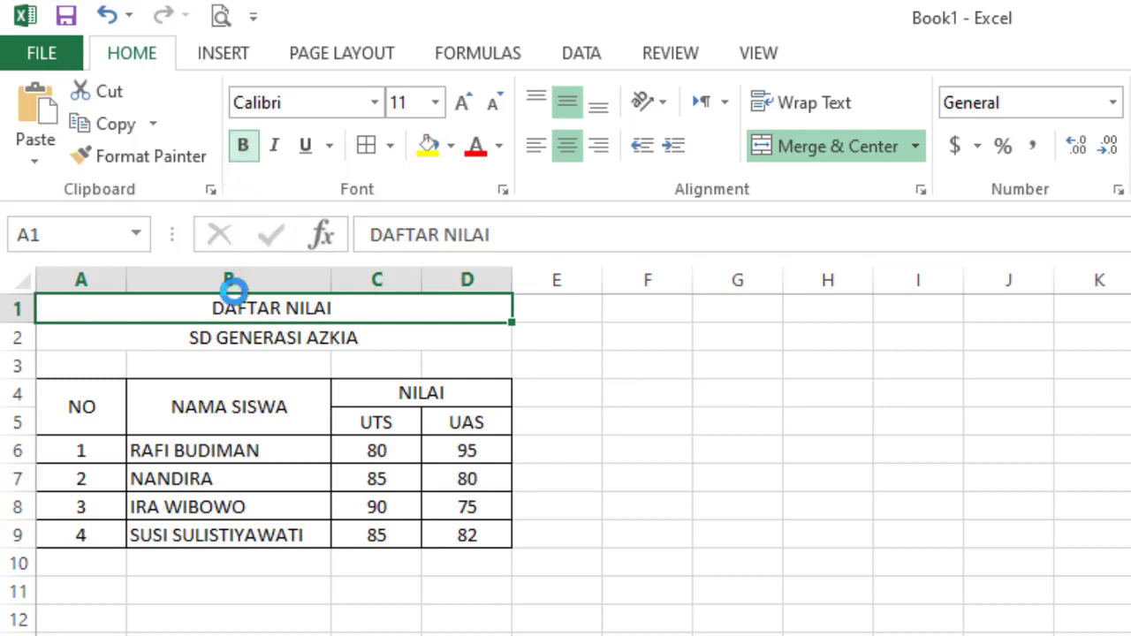
click(235, 336)
click(247, 150)
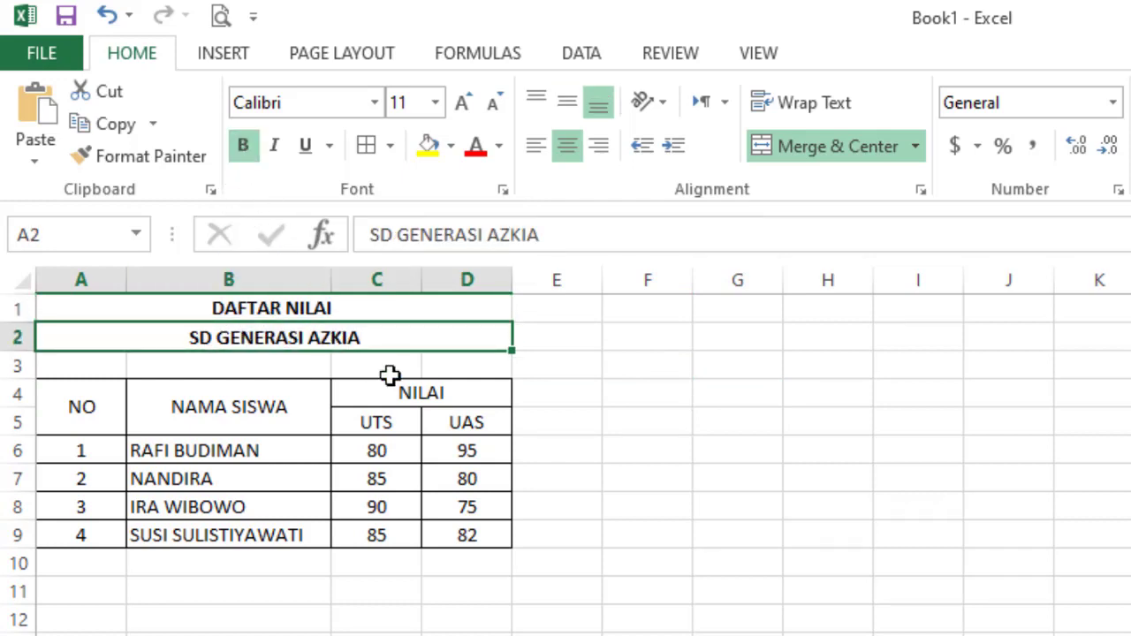
click(621, 507)
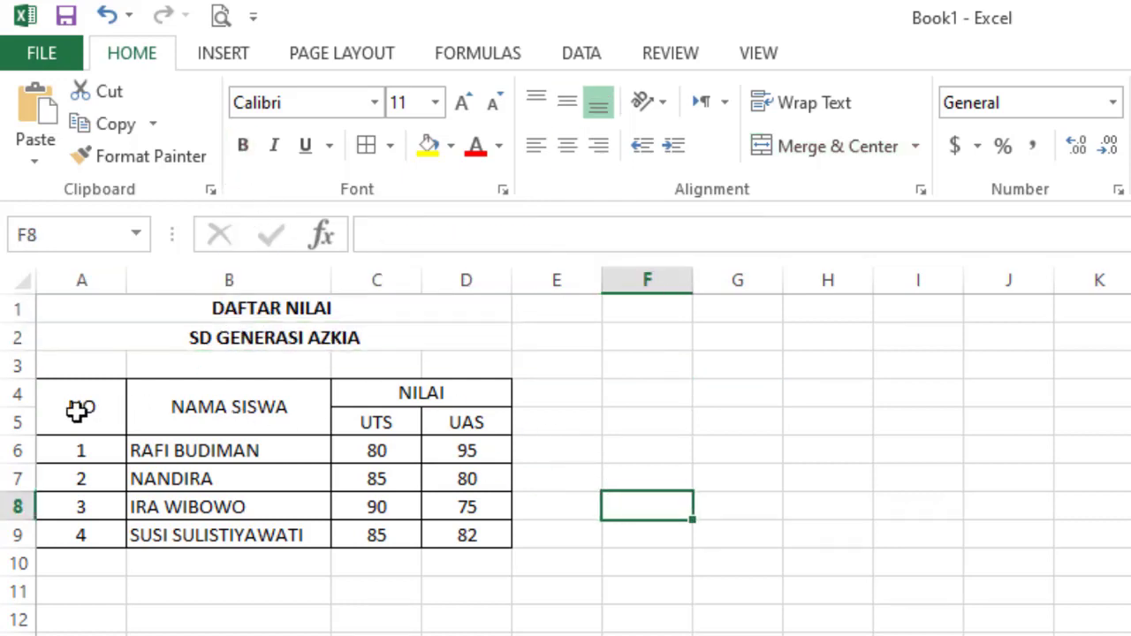
- Bold the header labels NO, NAMA SISWA, NILAI, UTS and UAS in A4:D5
drag(83, 410, 386, 406)
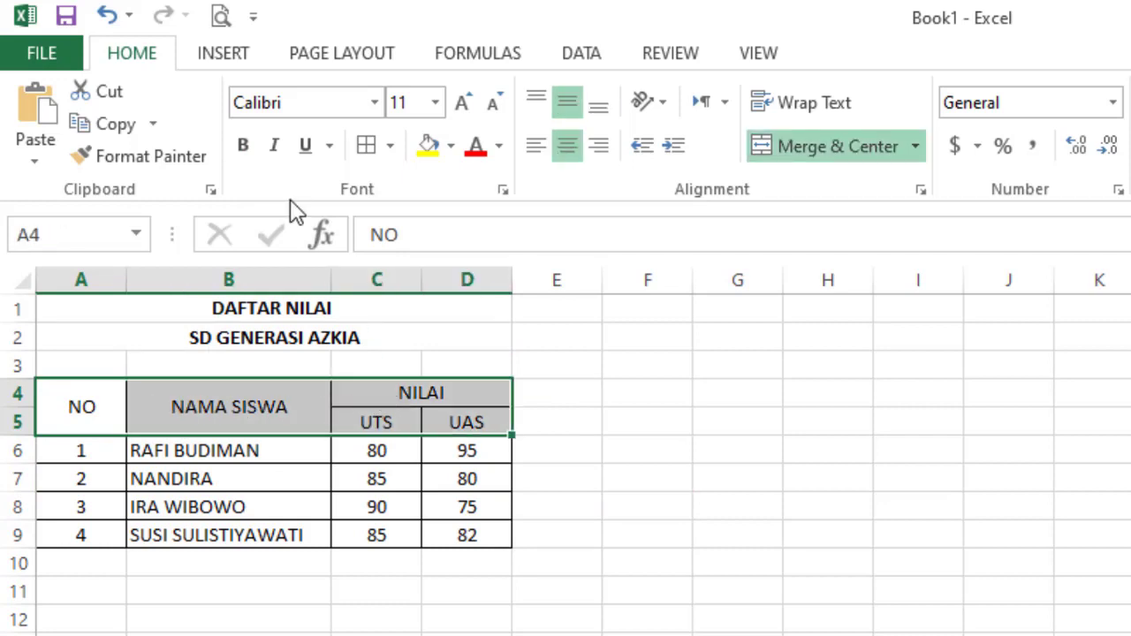
drag(88, 409, 395, 413)
click(247, 148)
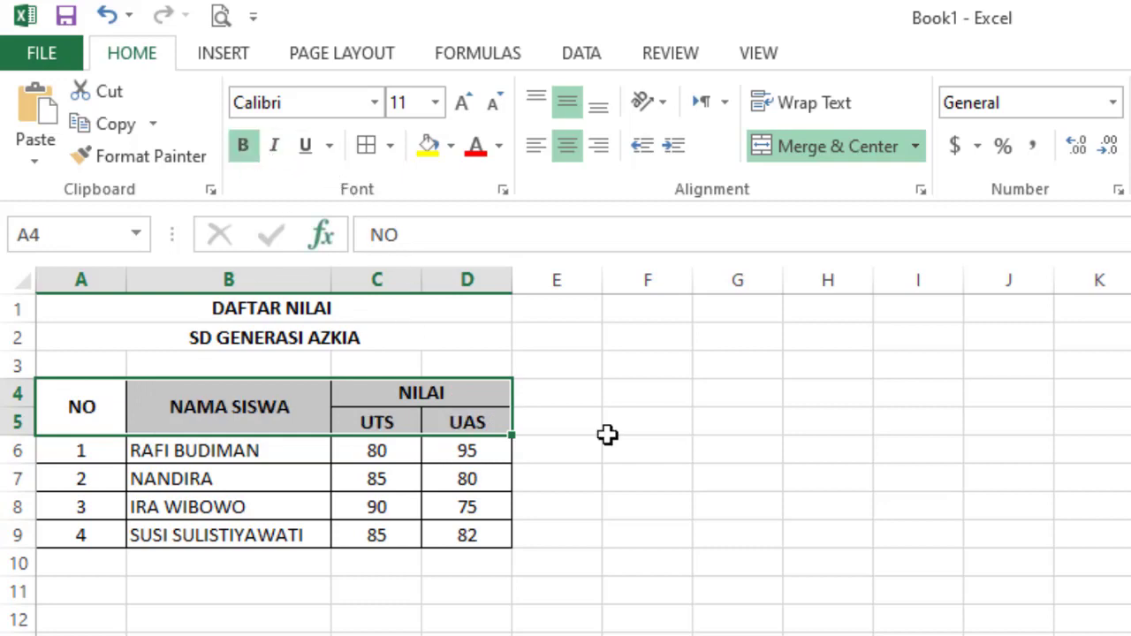
click(641, 477)
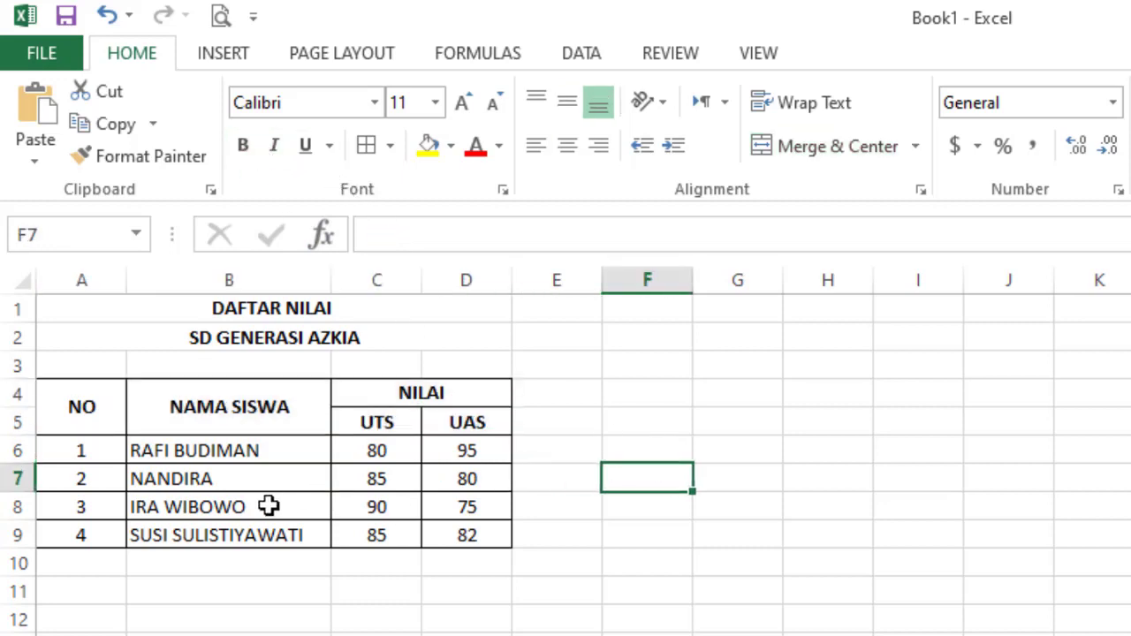
- Select header cells A4:D5 and show the Borders dropdown options
click(197, 515)
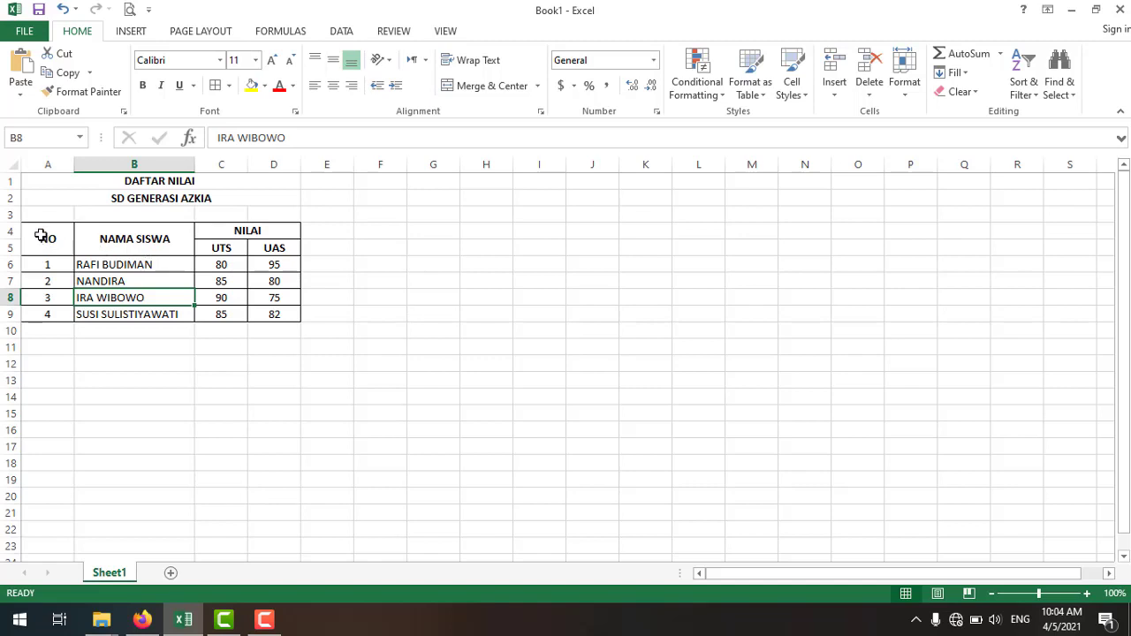
drag(39, 233, 234, 233)
drag(60, 246, 235, 245)
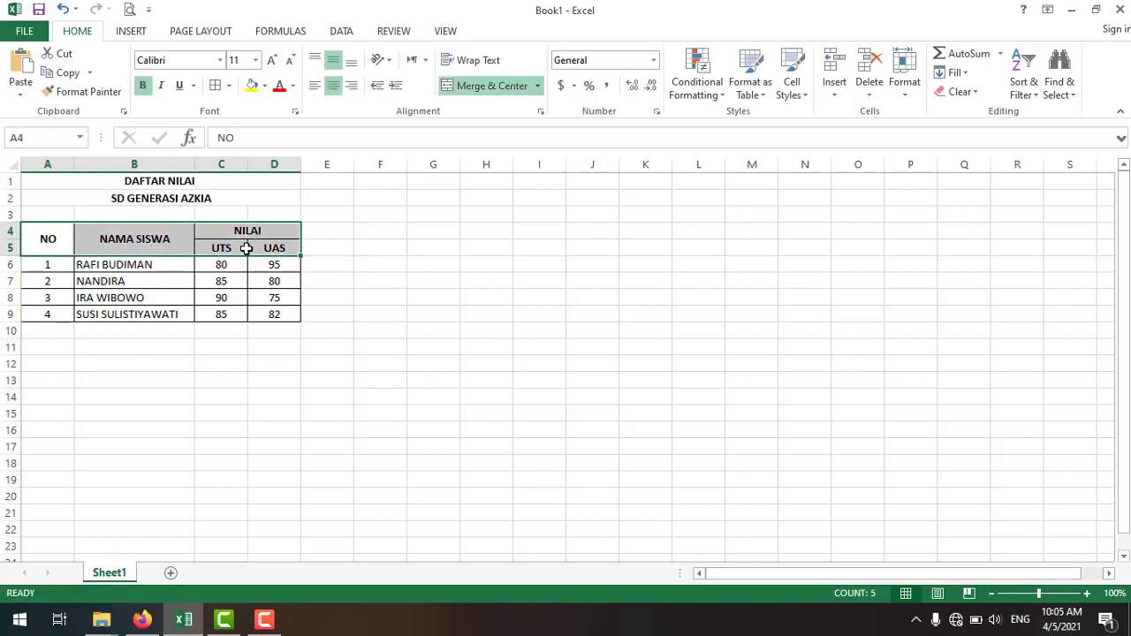
click(229, 86)
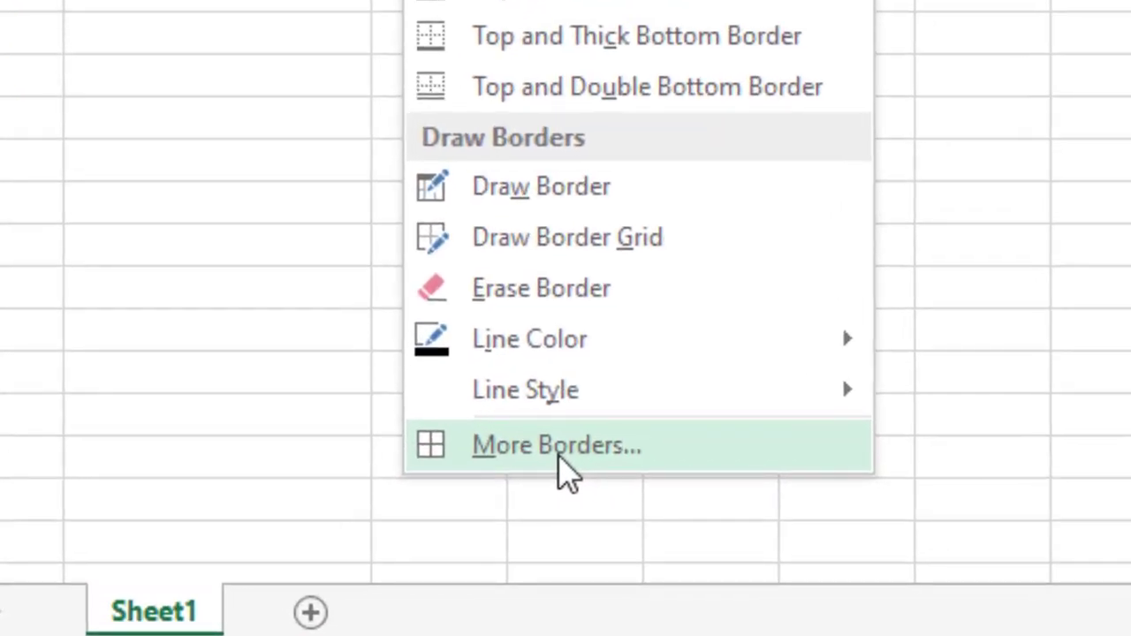
- Apply a double-line bottom border to the A4:D5 header rows through More Borders
click(623, 449)
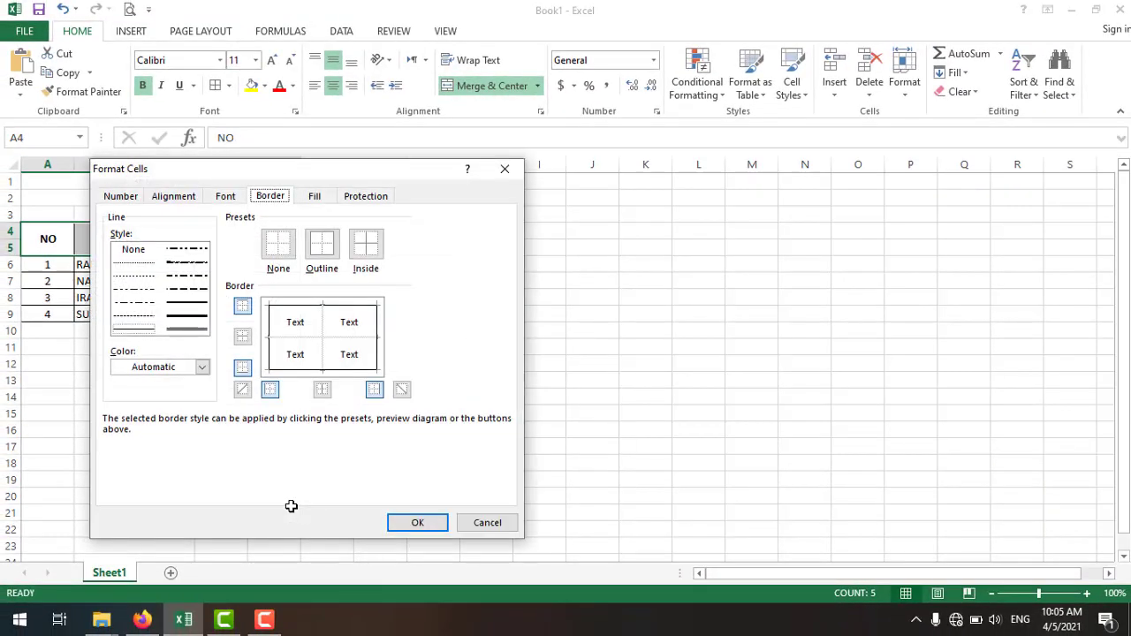
drag(257, 170, 556, 139)
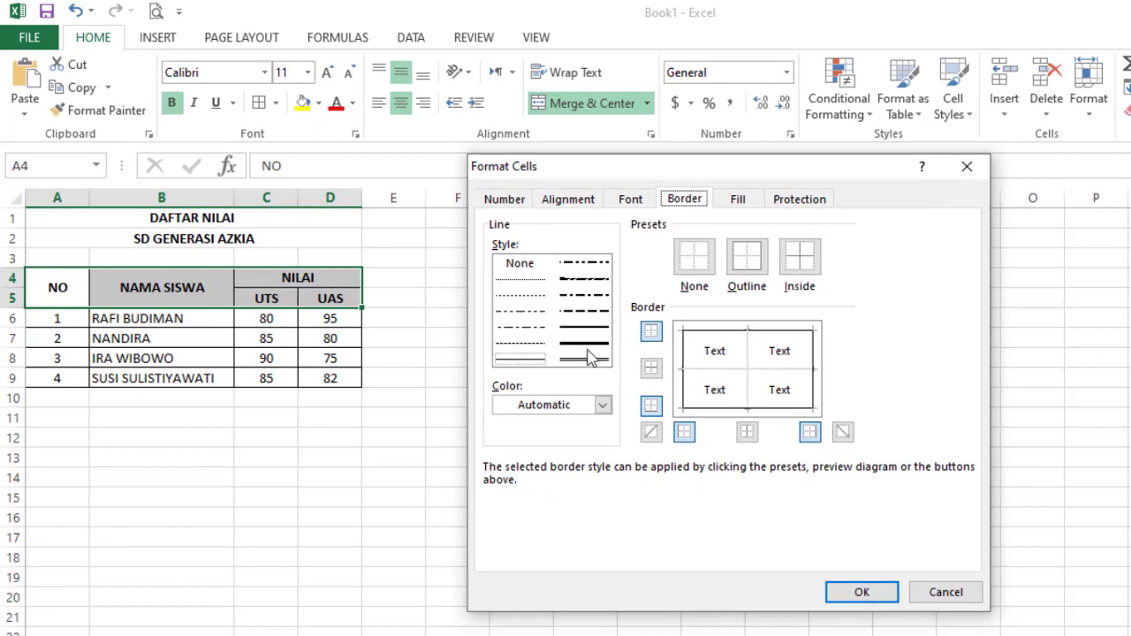
click(585, 343)
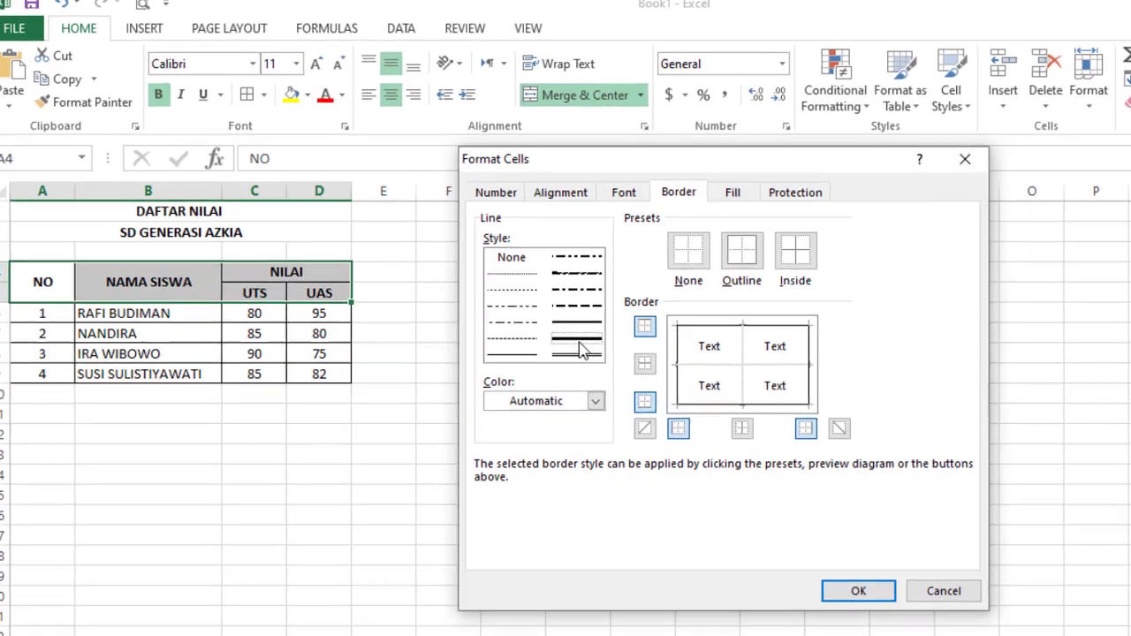
click(579, 353)
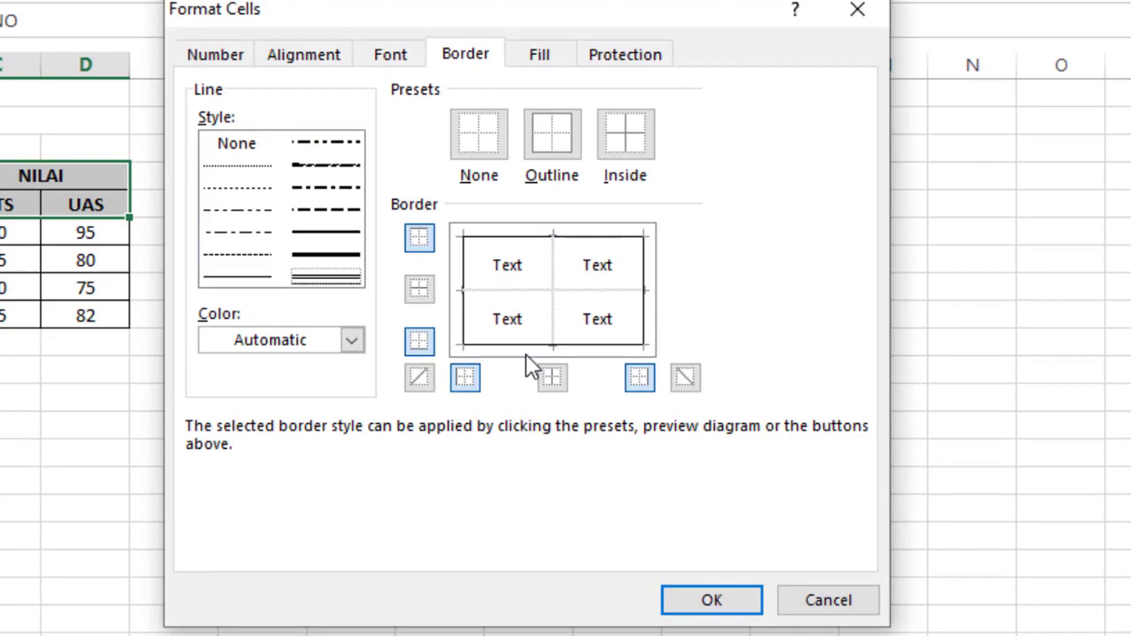
click(526, 354)
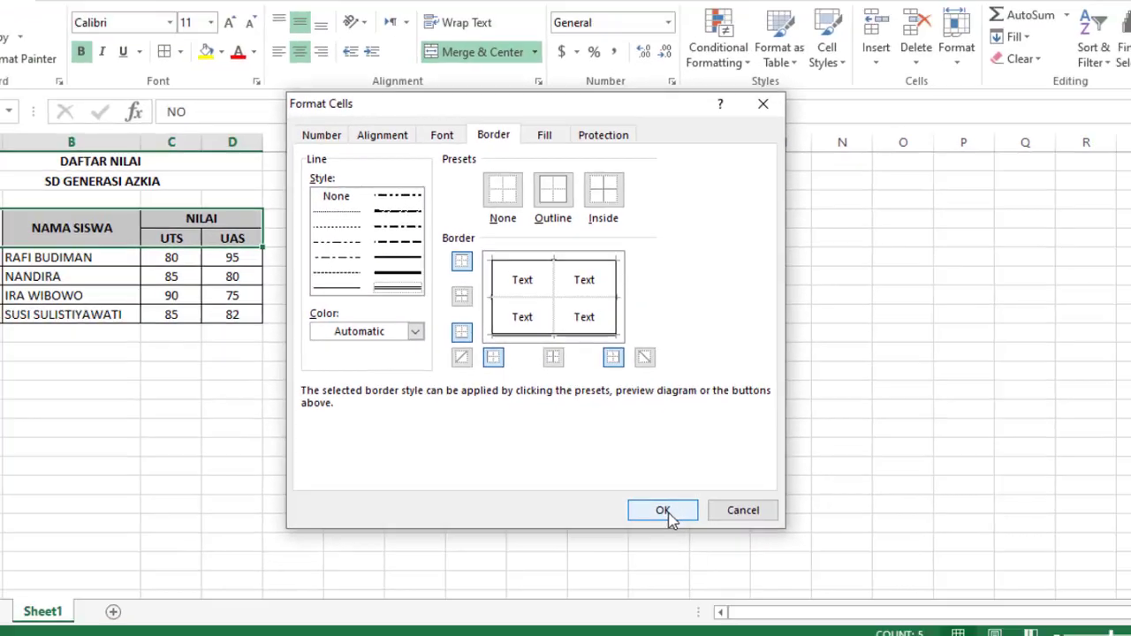
click(663, 511)
click(476, 467)
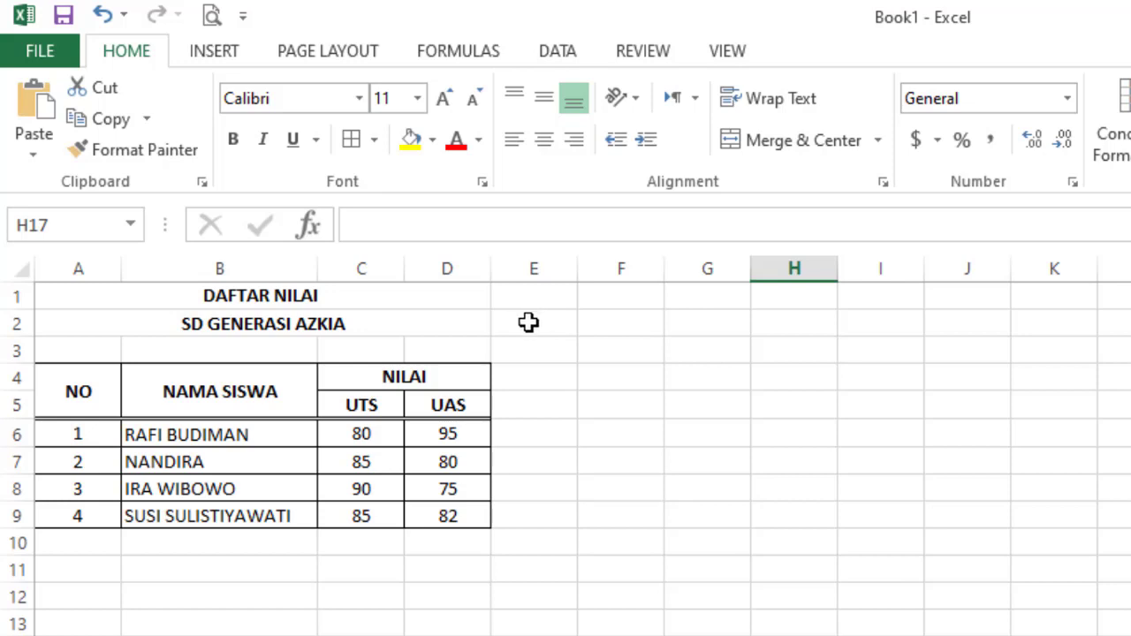
- Enter 'Nama' in A11 with the student's name after a colon in B11
click(83, 575)
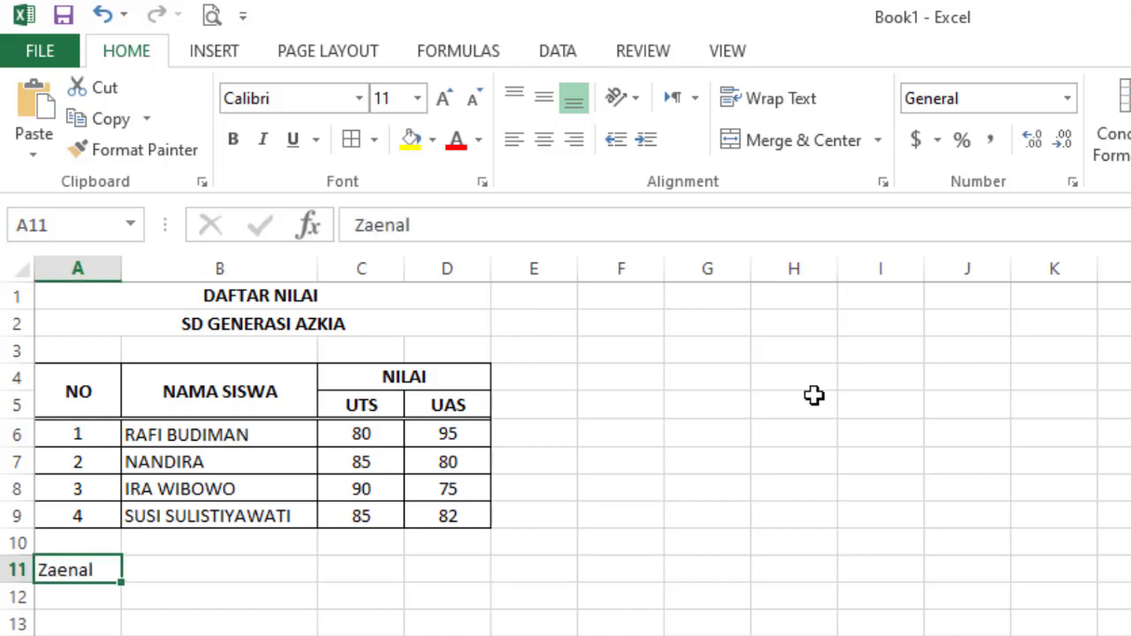
text(Nama)
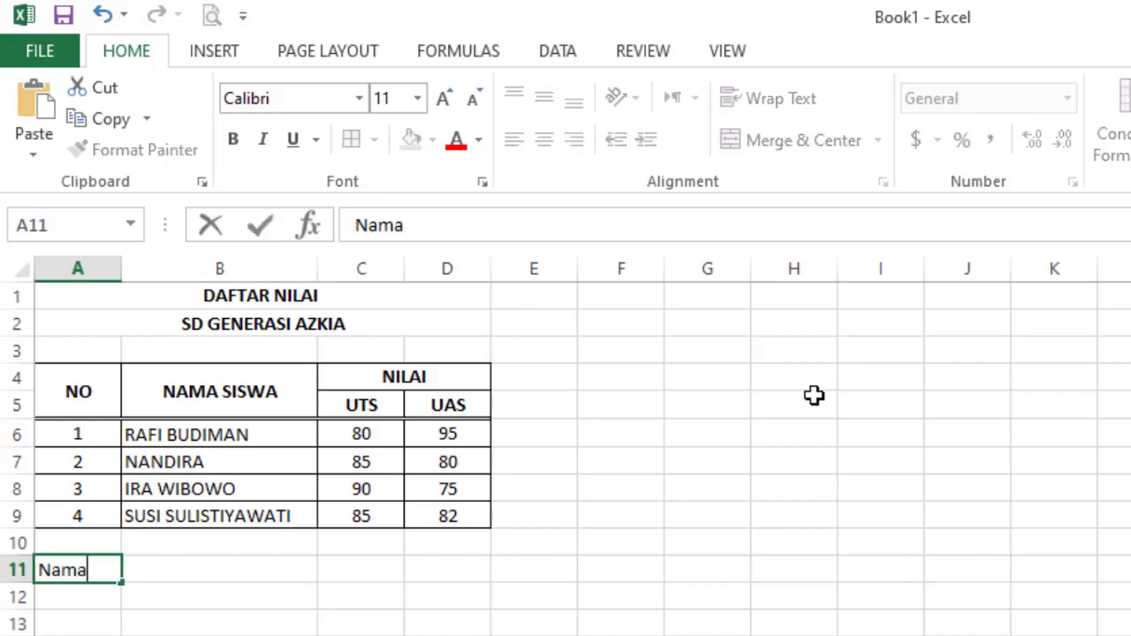
key(Tab)
text(: )
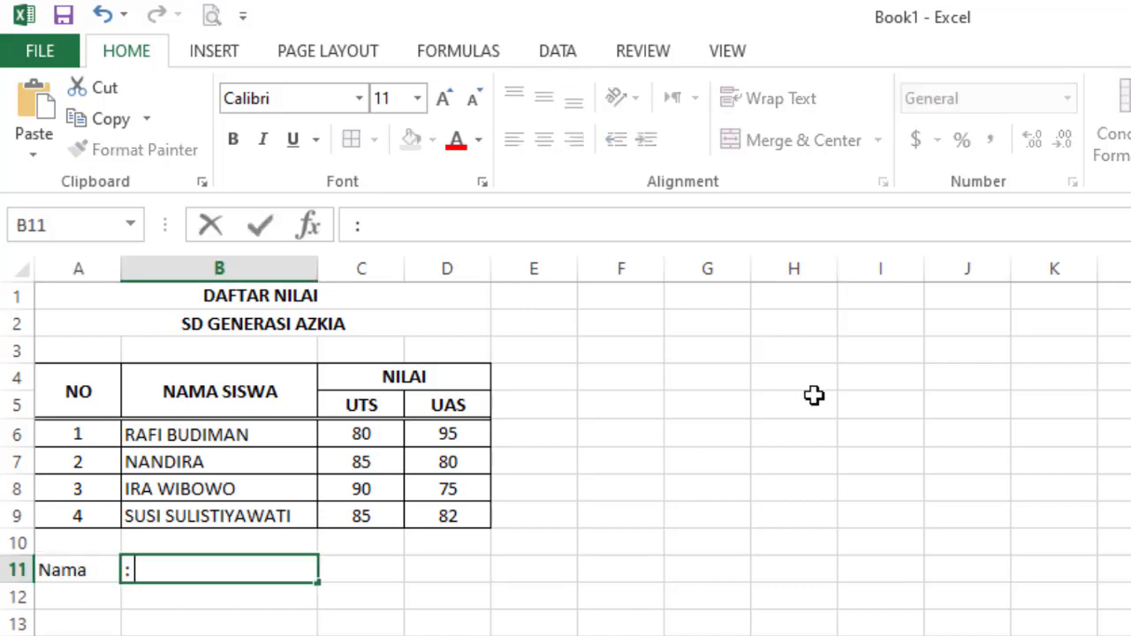
text(Zaemn)
key(BackSpace)
key(BackSpace)
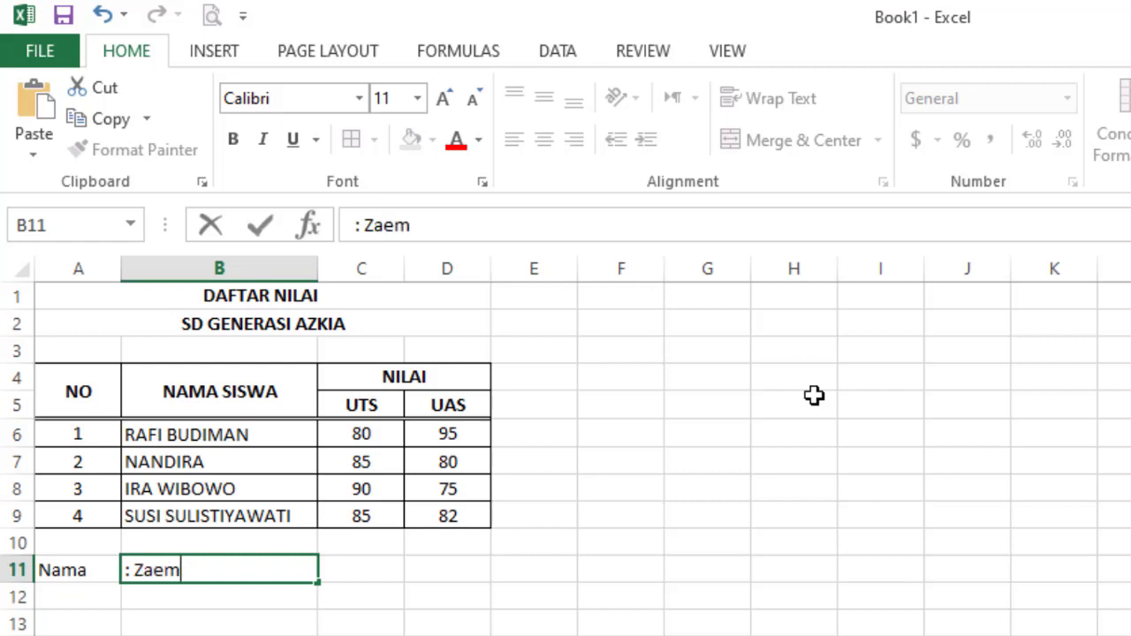
text(nal)
key(Return)
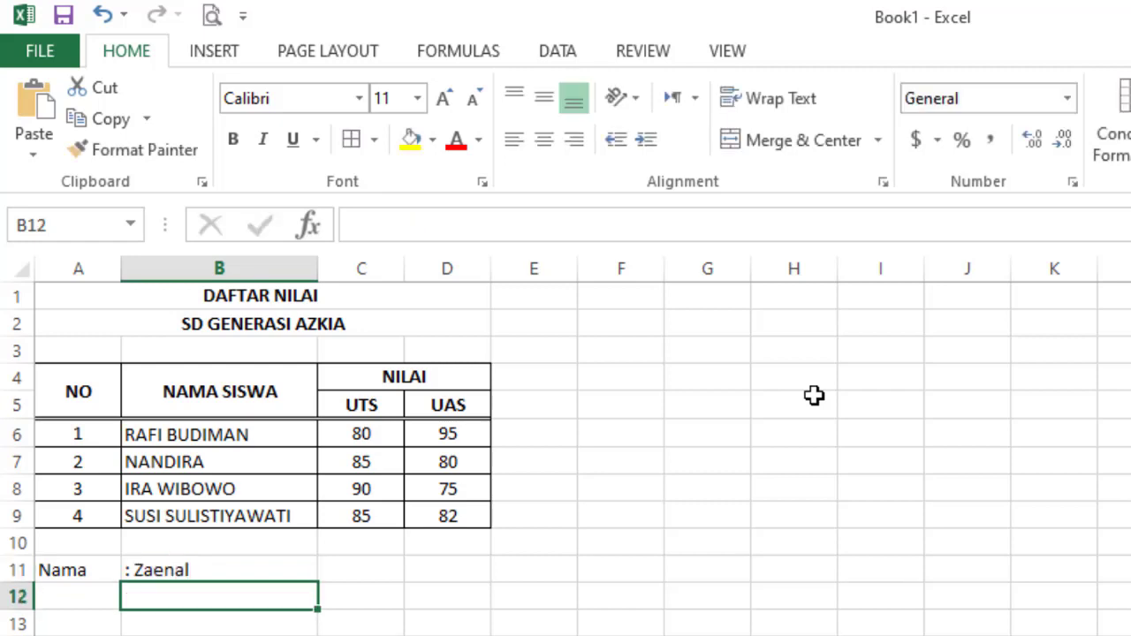
- Enter 'Kelas' in A12 with ': 3 .......' in B12
key(Left)
text(Kelas)
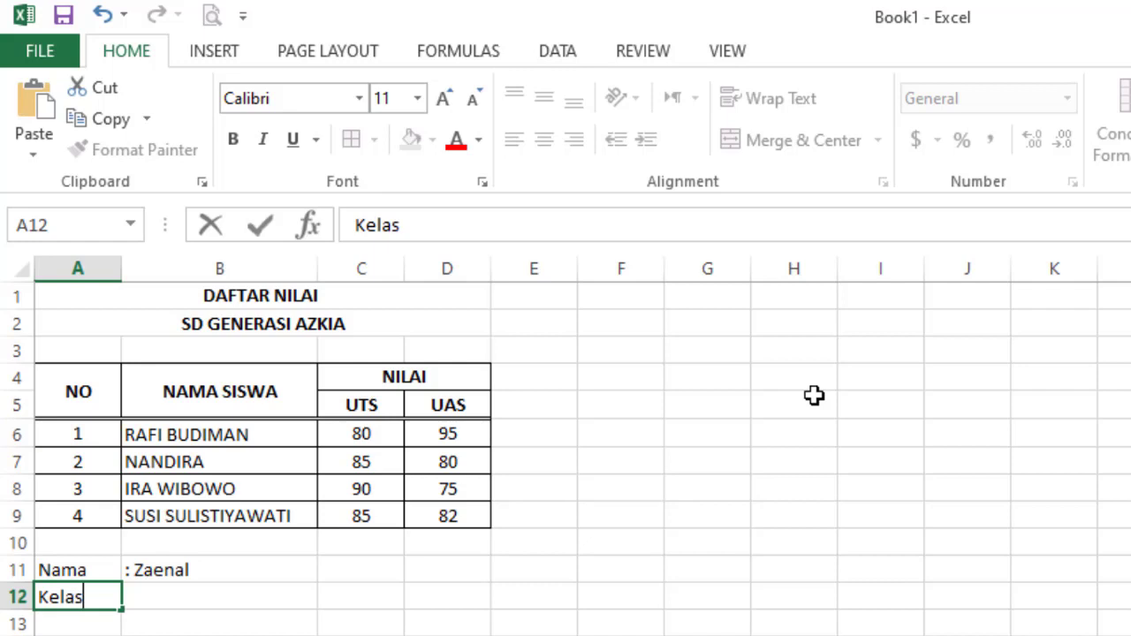
key(Tab)
text(: )
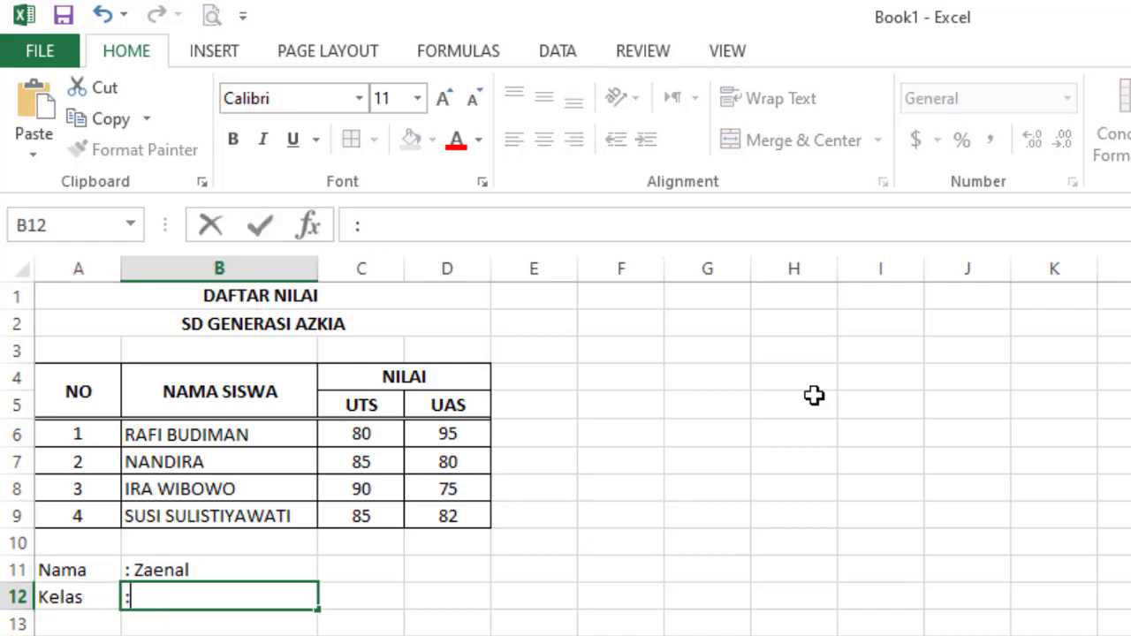
text(3 .......)
click(636, 386)
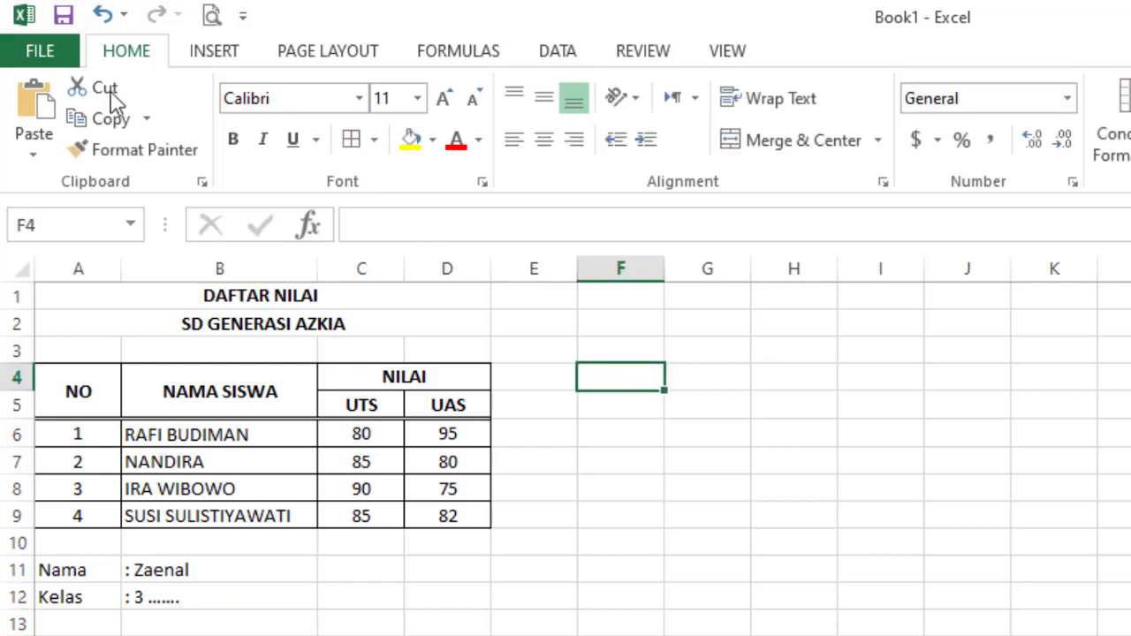
- Save the workbook to Documents as an Excel Workbook with a 'merge-…-3buk' file name
click(64, 16)
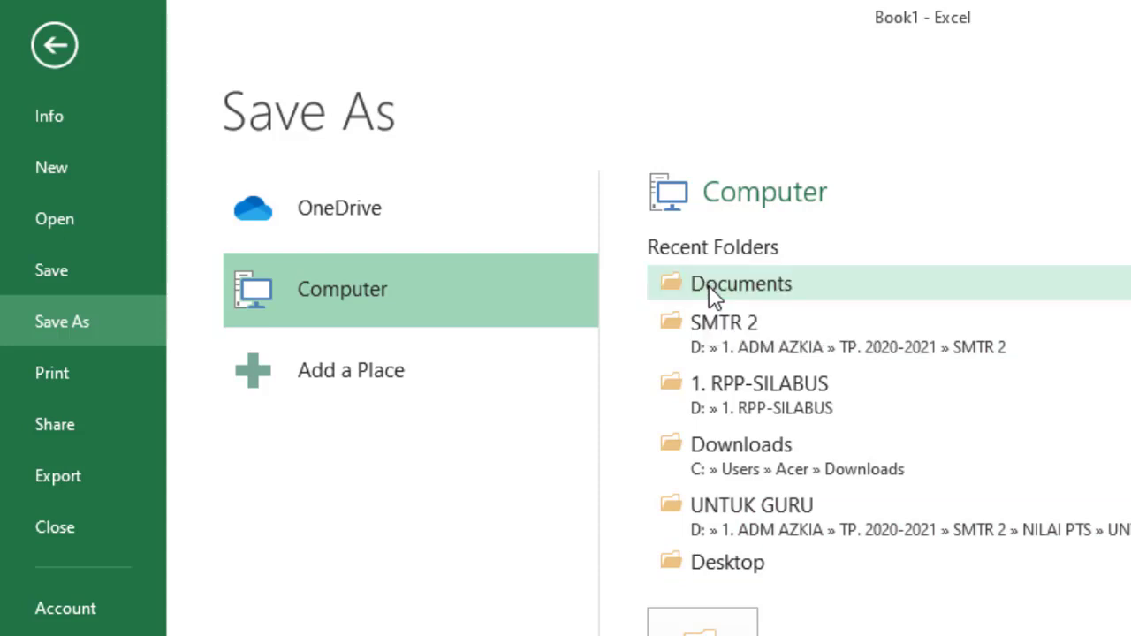
click(714, 292)
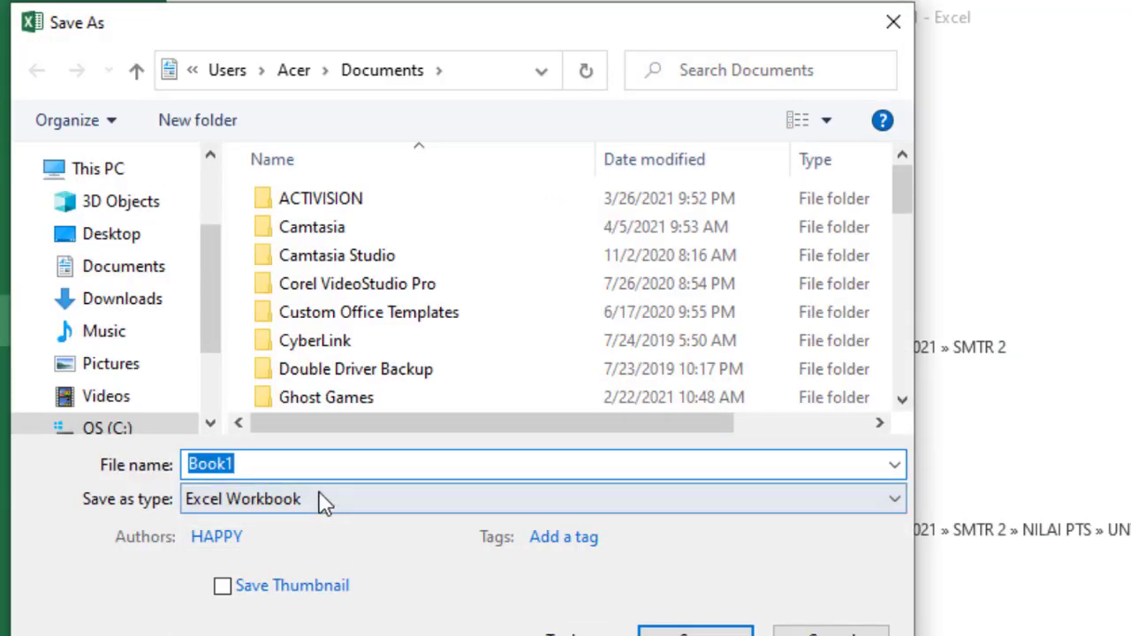
text(merge)
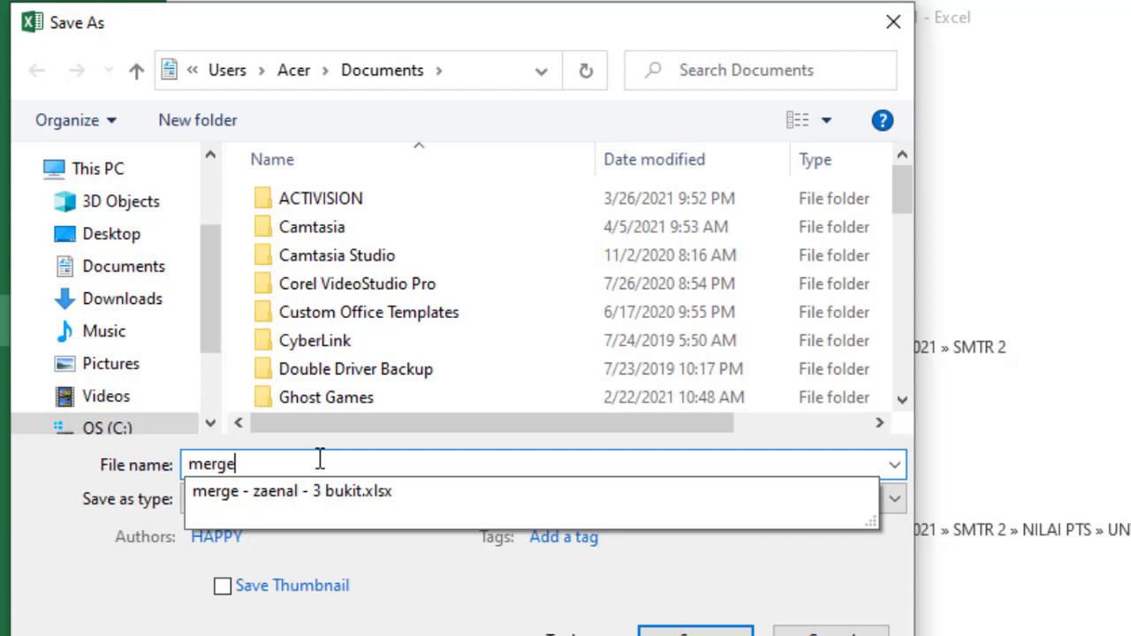
text(-)
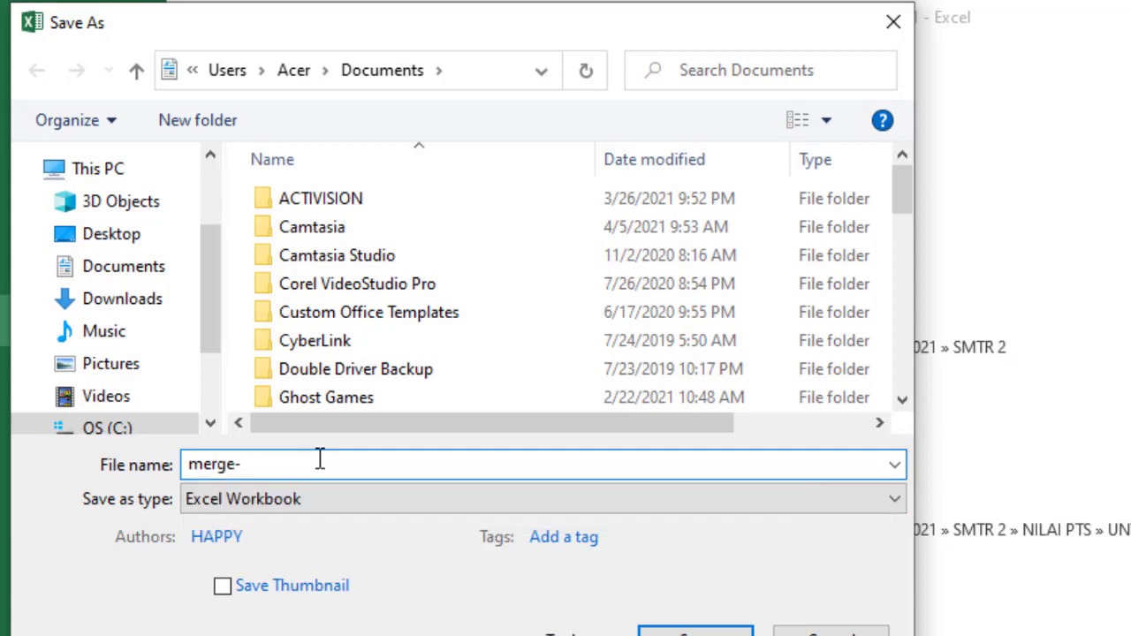
text(zaena-3bukit)
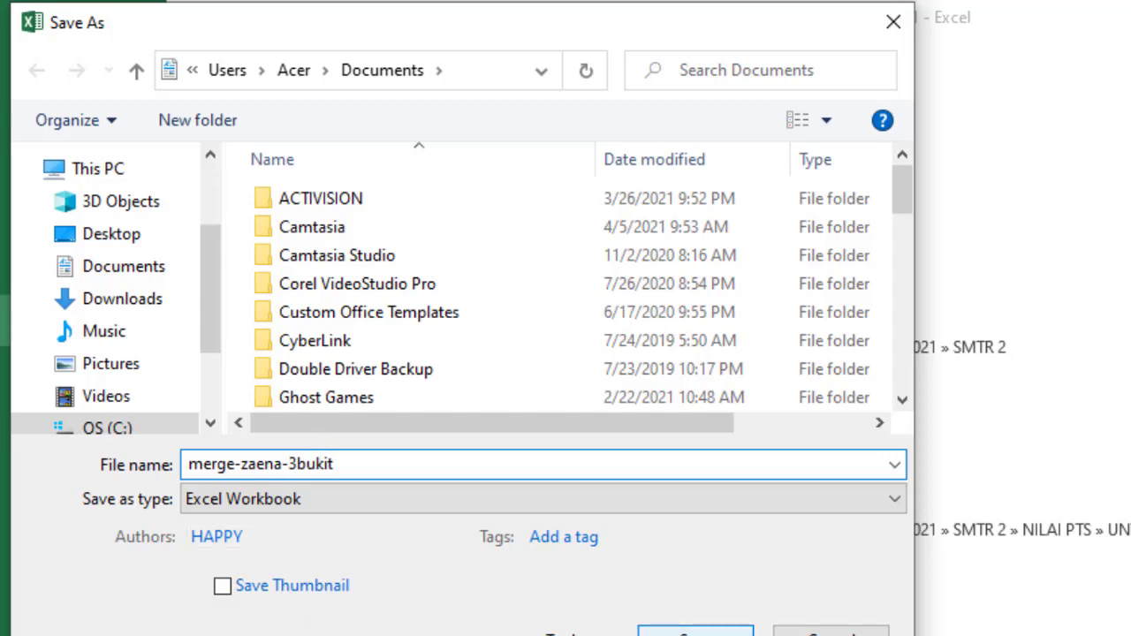
key(Return)
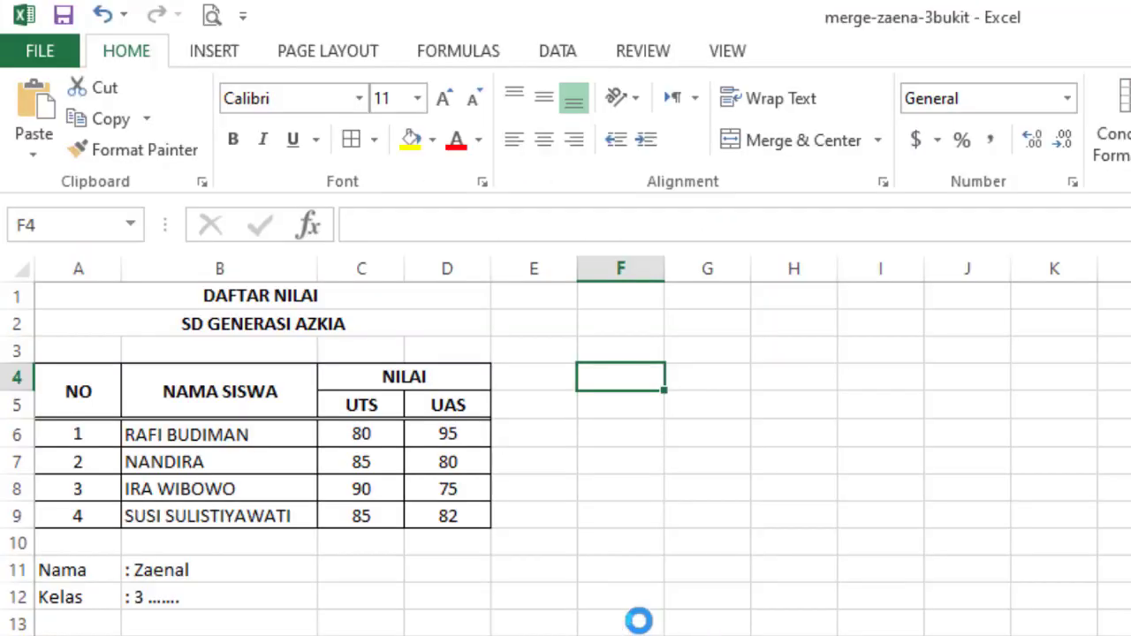